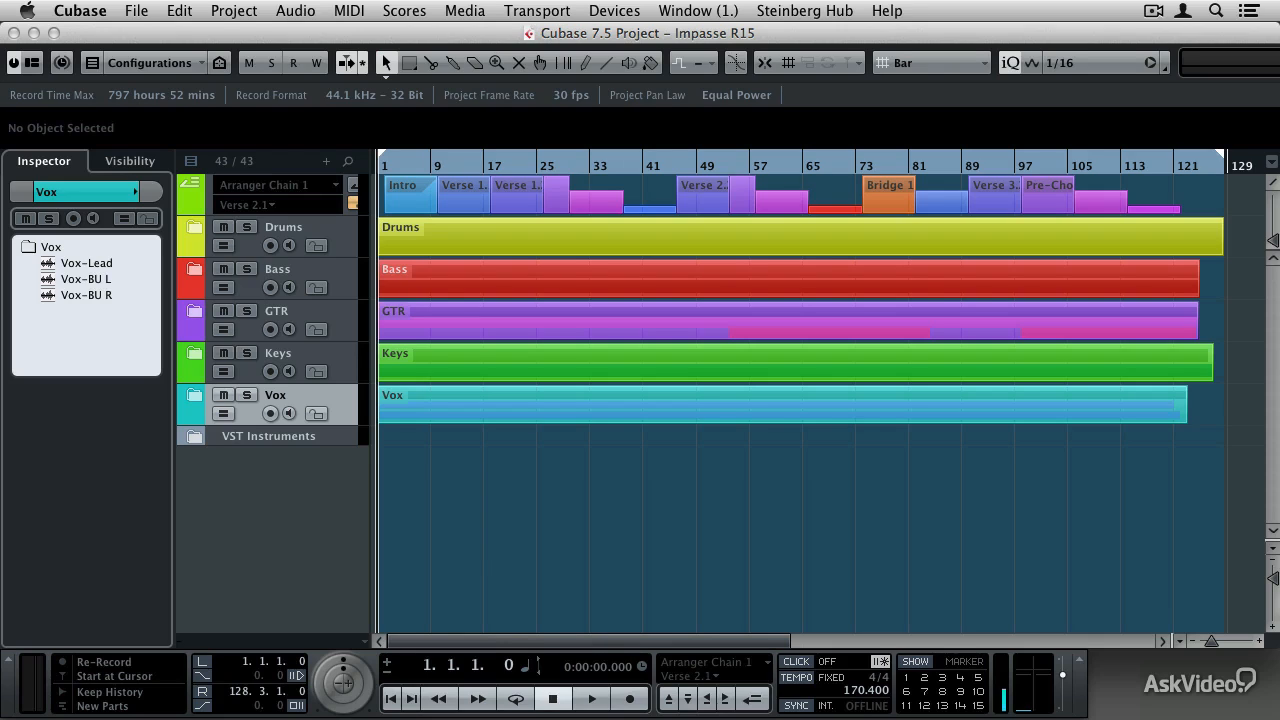
Open the MixConsole to see the project's channel faders
{"action": "key", "text": "F3"}
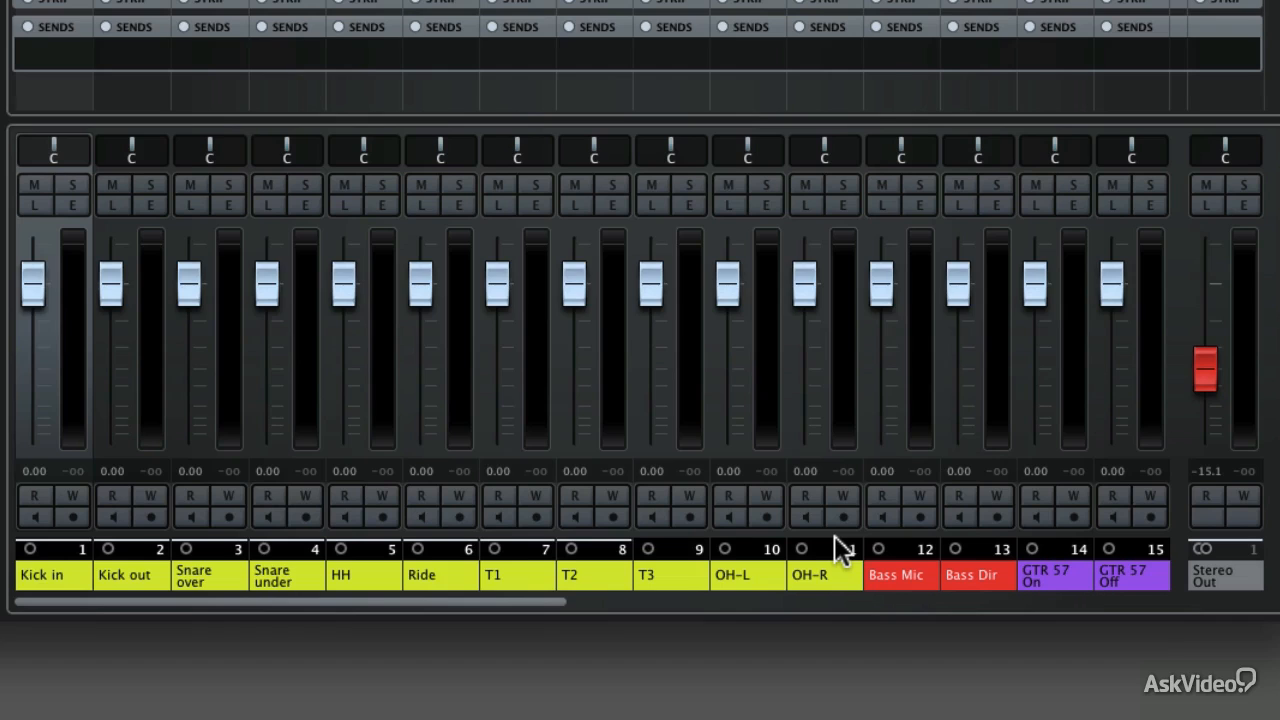
Lower the OH-R, OH-L, T3, T2, T1 and Ride faders one by one by about 2 to 4 dB each
{"action": "left_click", "coordinate": [803, 293]}
{"action": "left_click_drag", "start_coordinate": [803, 293], "coordinate": [798, 319]}
{"action": "left_click_drag", "start_coordinate": [731, 294], "coordinate": [574, 318]}
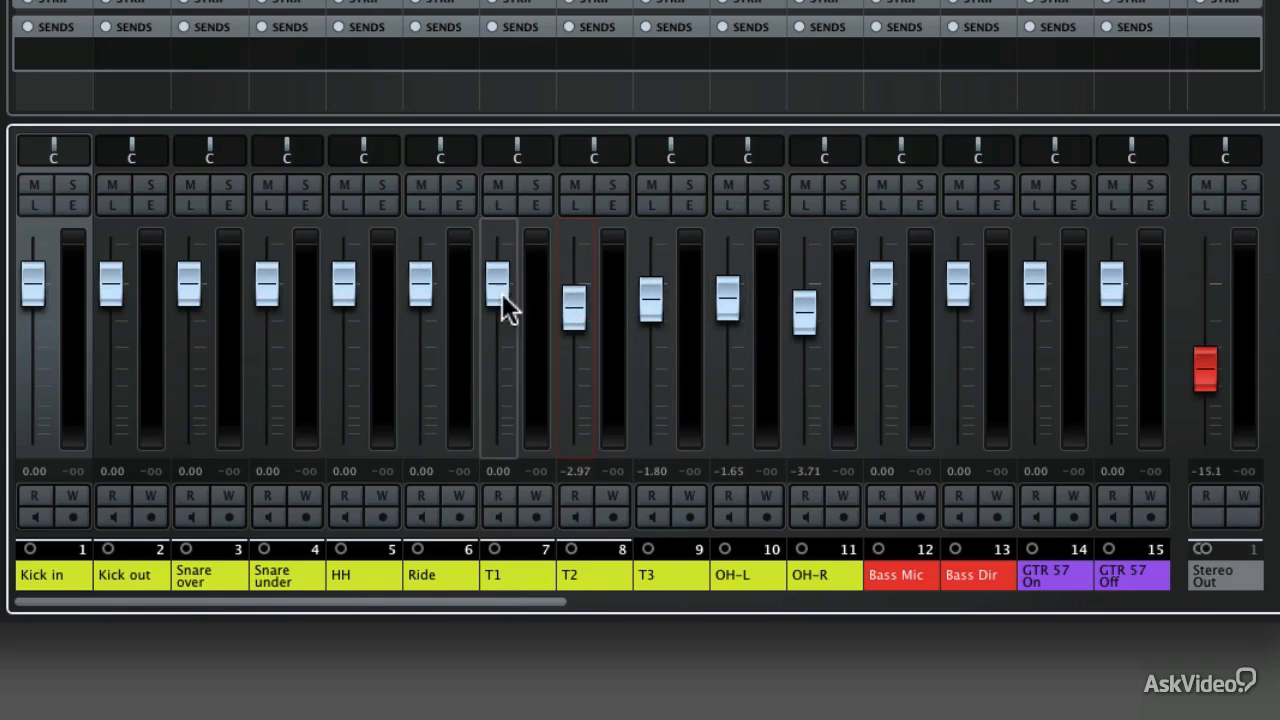
{"action": "left_click_drag", "start_coordinate": [503, 300], "coordinate": [497, 318]}
{"action": "left_click_drag", "start_coordinate": [420, 294], "coordinate": [418, 309]}
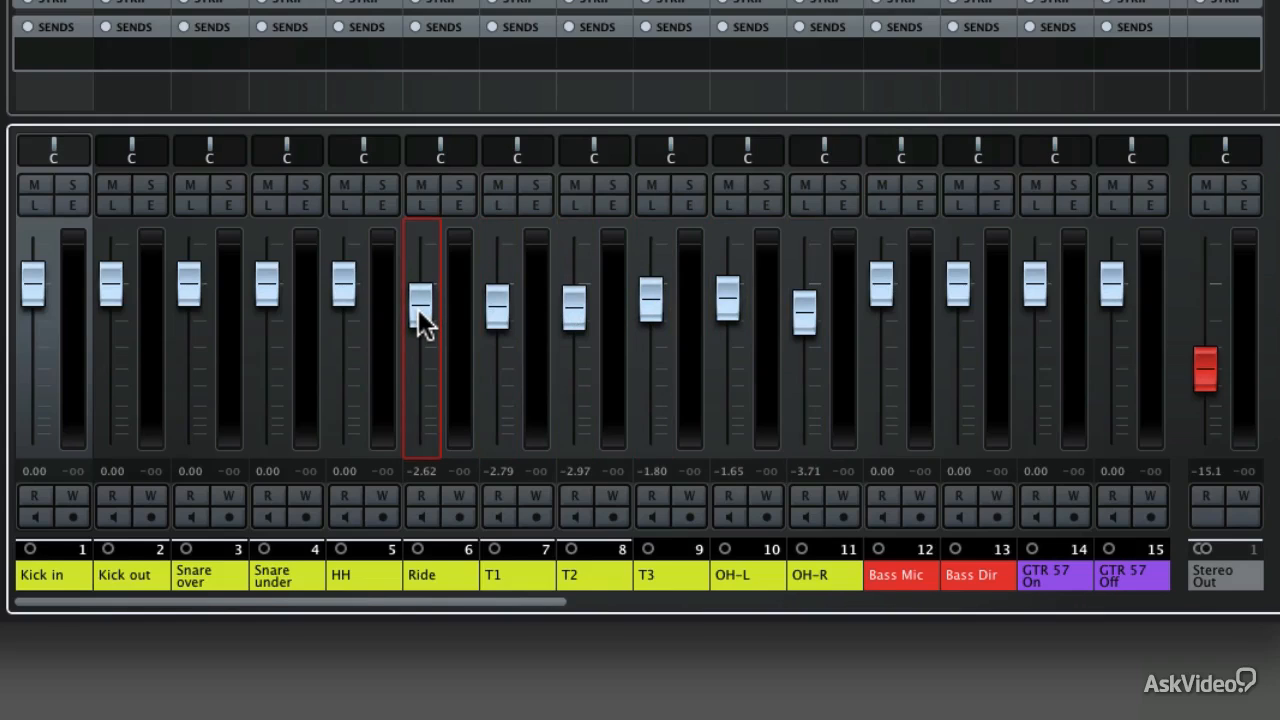
Reset the Ride, T1, T2, T3, OH-L and OH-R faders to 0.00
{"action": "left_click", "coordinate": [418, 309], "text": "super"}
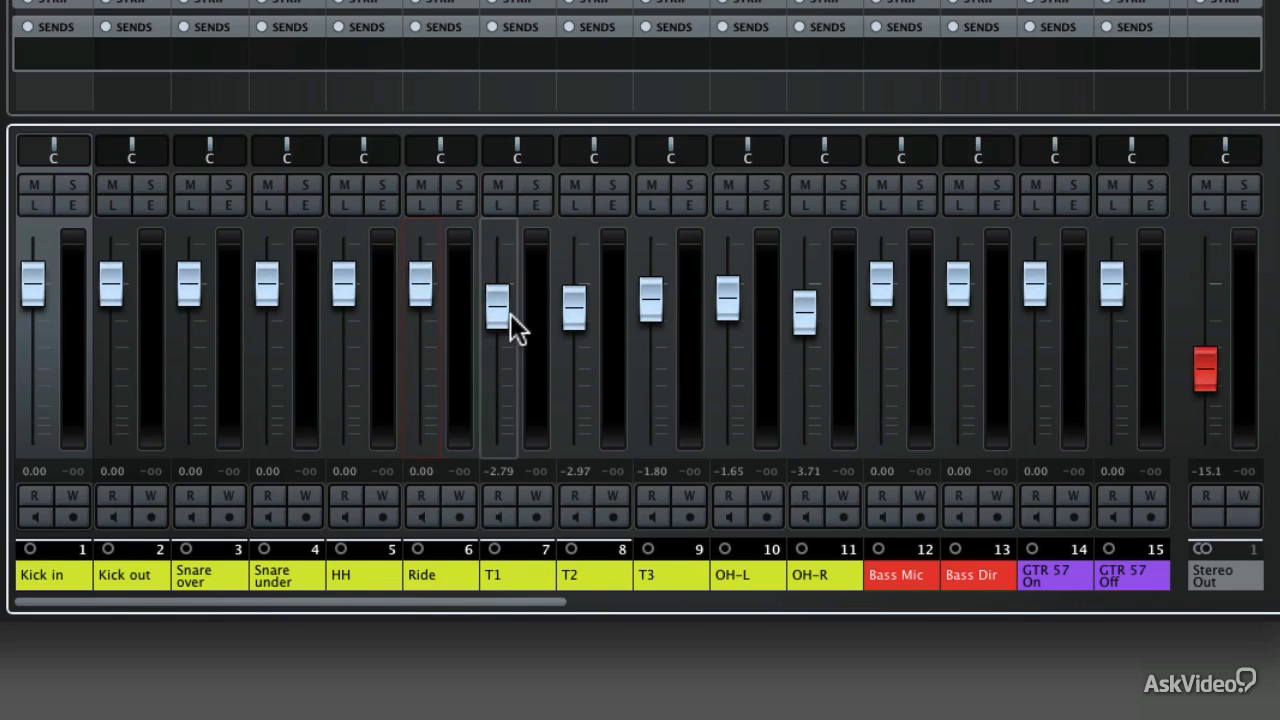
{"action": "left_click", "coordinate": [505, 313], "text": "super"}
{"action": "left_click", "coordinate": [568, 299], "text": "super"}
{"action": "left_click", "coordinate": [643, 294], "text": "super"}
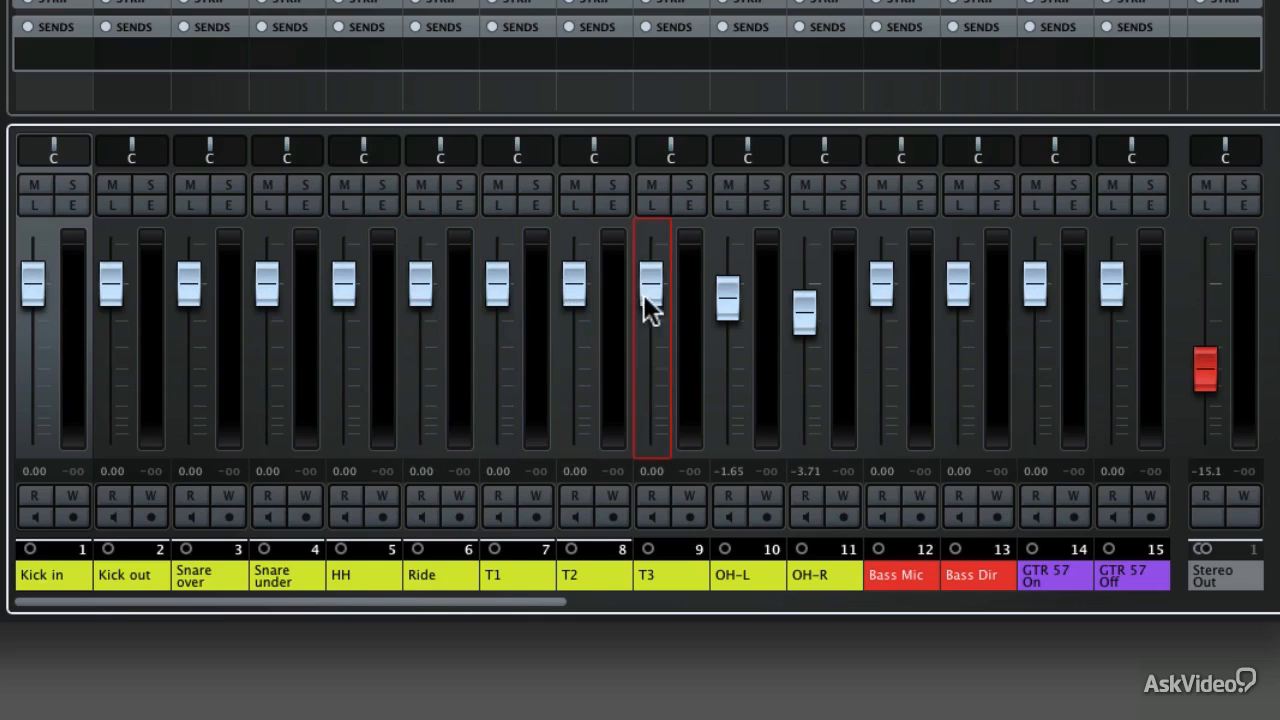
{"action": "left_click", "coordinate": [721, 294], "text": "super"}
{"action": "left_click", "coordinate": [800, 315], "text": "super"}
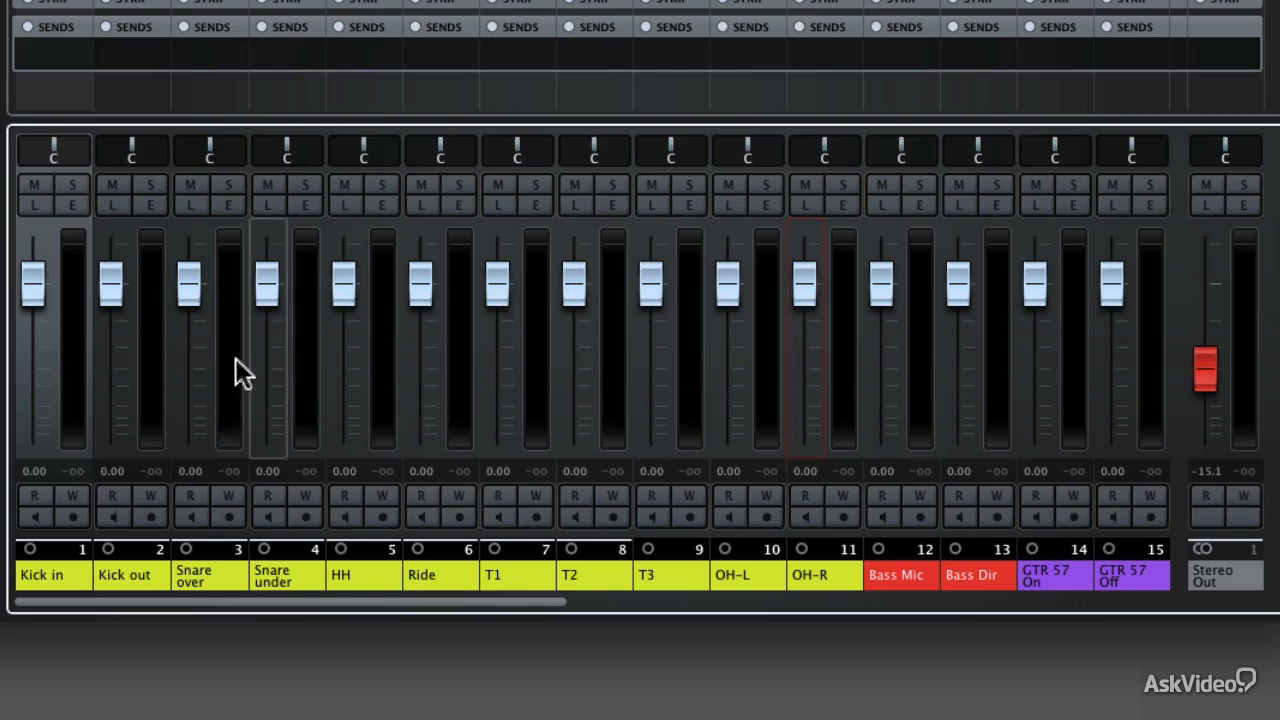
Select the drum channels from Kick in to OH-R and add one stereo group channel to the selected channels
{"action": "left_click", "coordinate": [71, 353]}
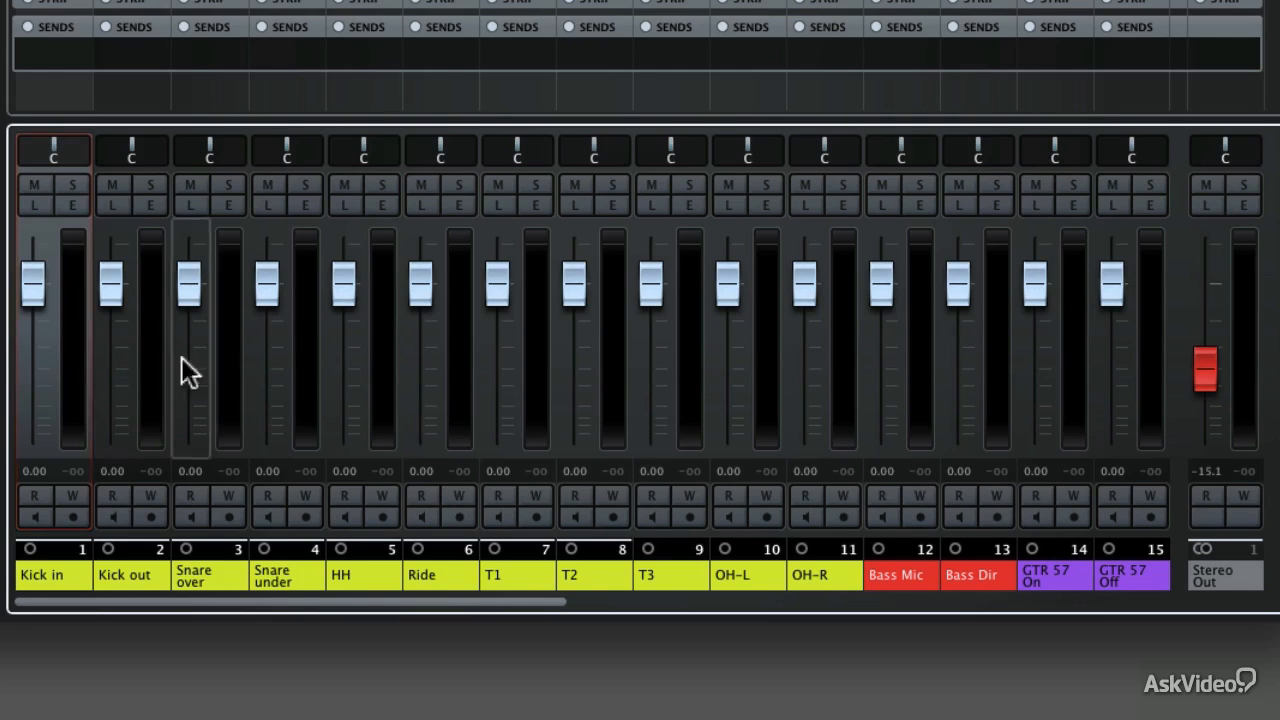
{"action": "left_click", "coordinate": [845, 350]}
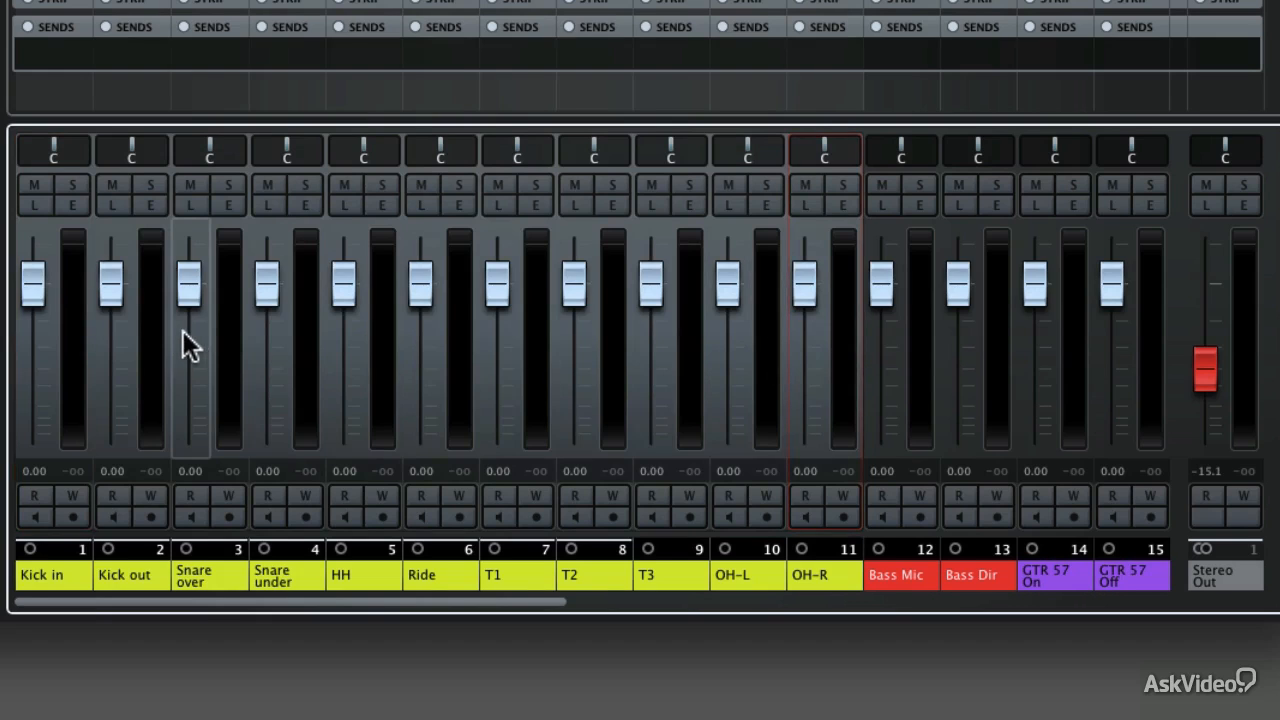
{"action": "right_click", "coordinate": [280, 348]}
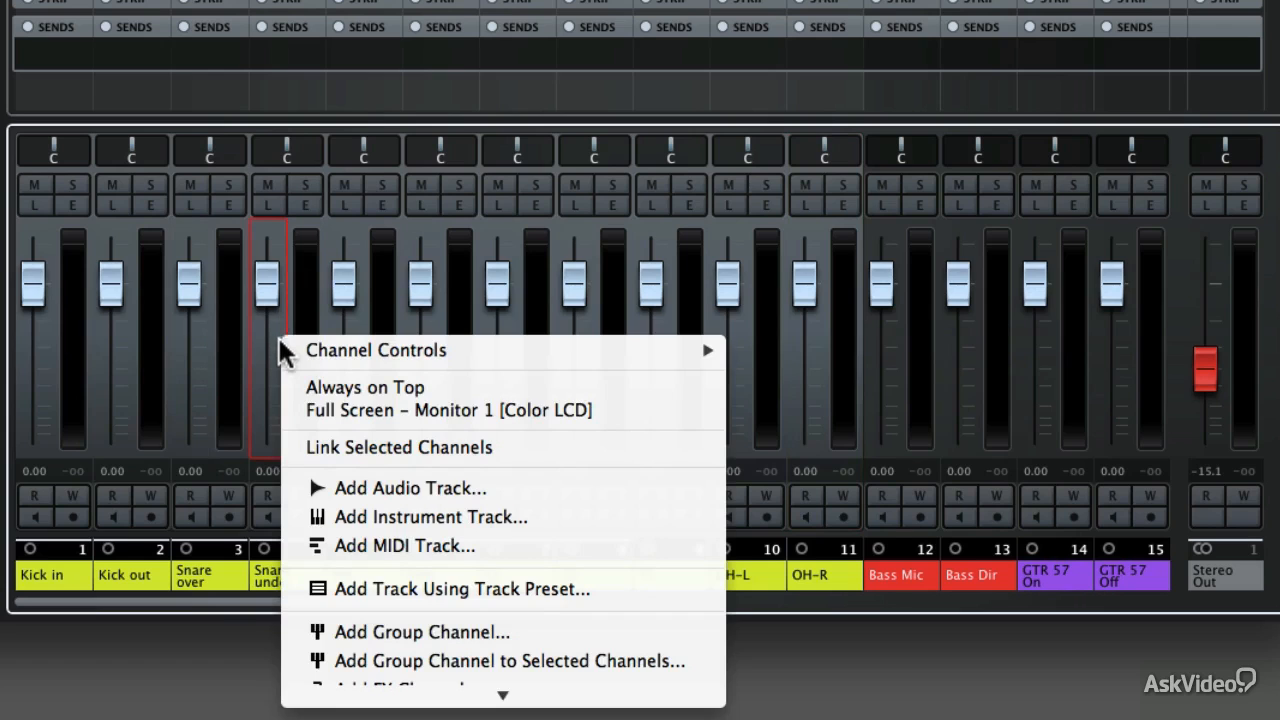
{"action": "mouse_move", "coordinate": [345, 705]}
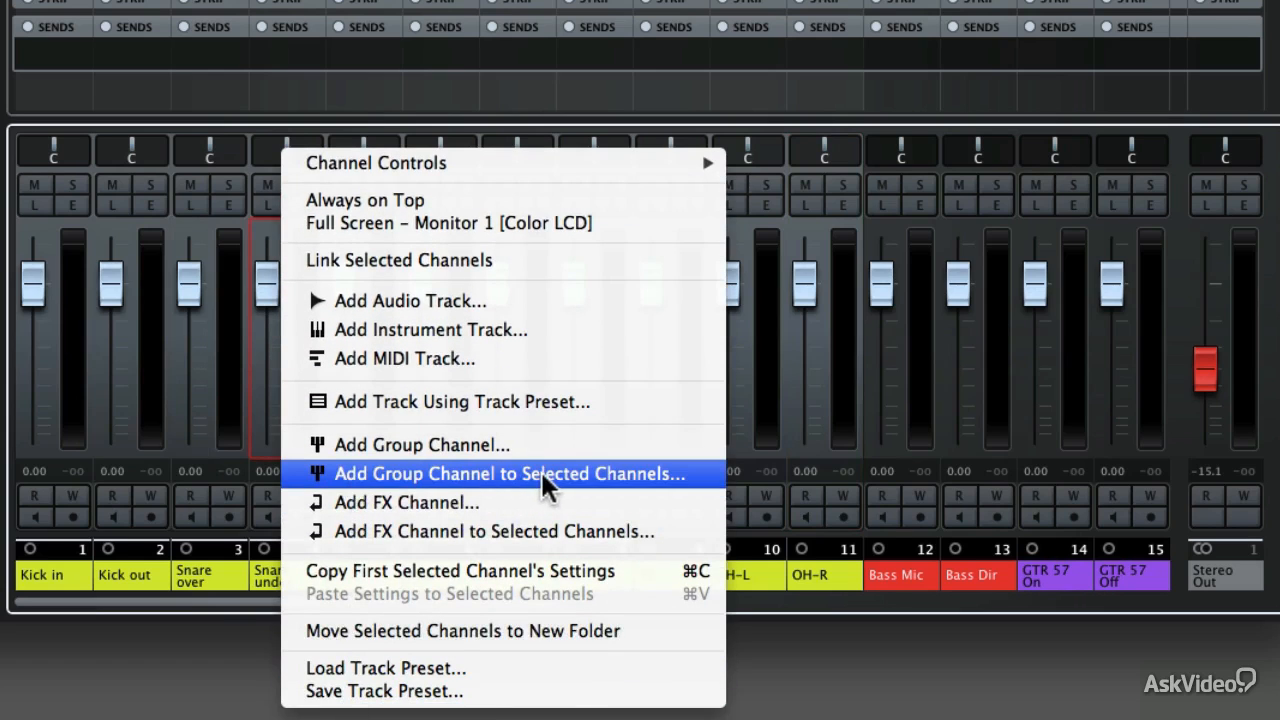
{"action": "left_click", "coordinate": [540, 472]}
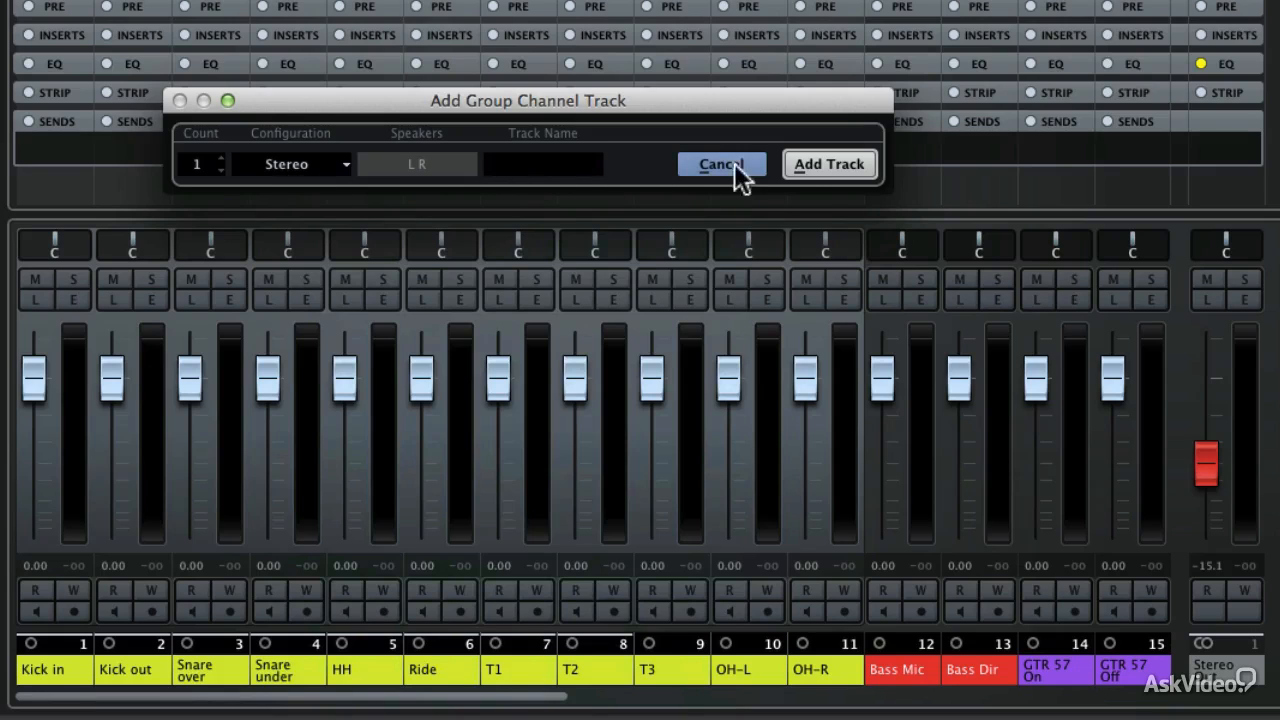
{"action": "left_click", "coordinate": [821, 163]}
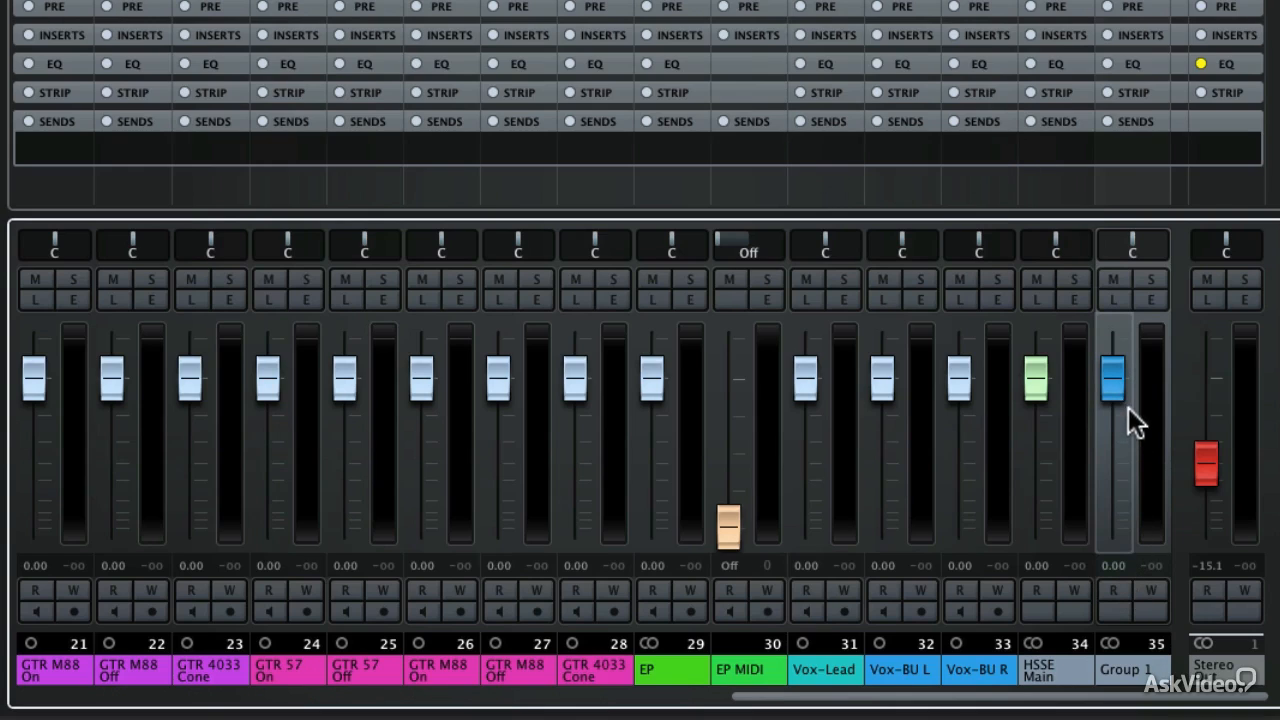
Rename the new group channel Drums and color it yellow like the drum channels
{"action": "double_click", "coordinate": [1128, 669]}
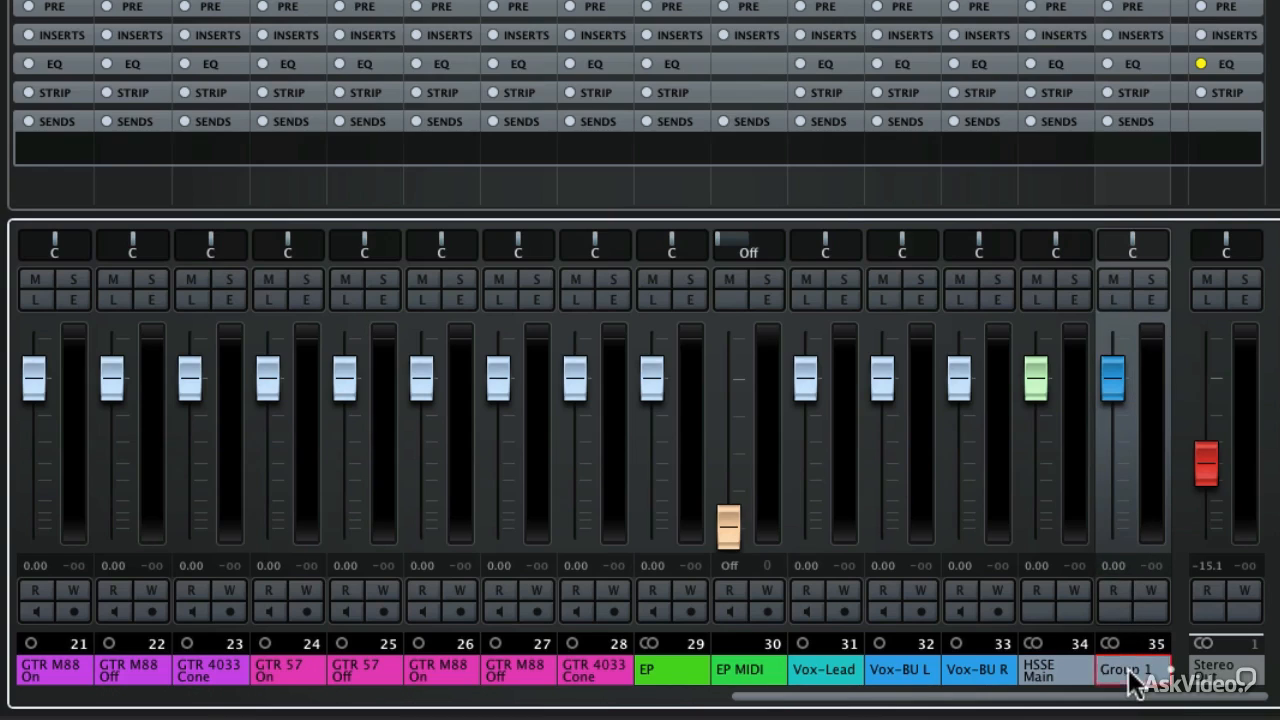
{"action": "type", "text": "Drums"}
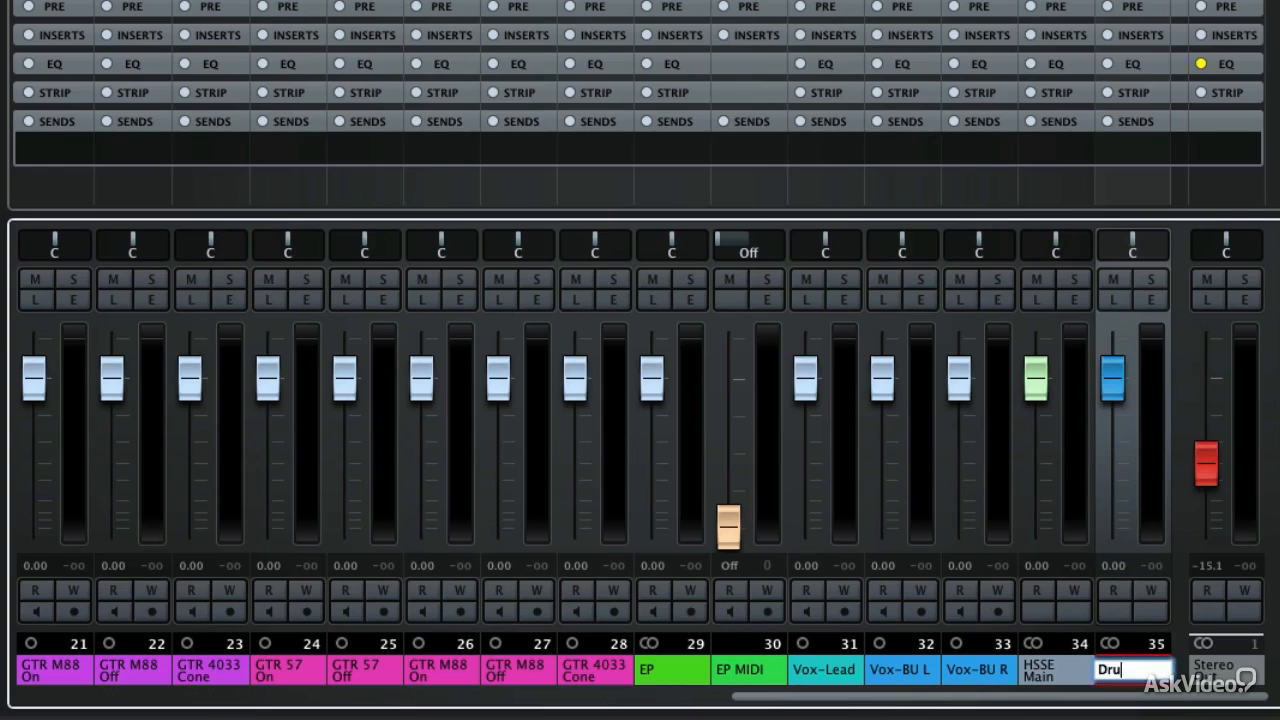
{"action": "key", "text": "Return"}
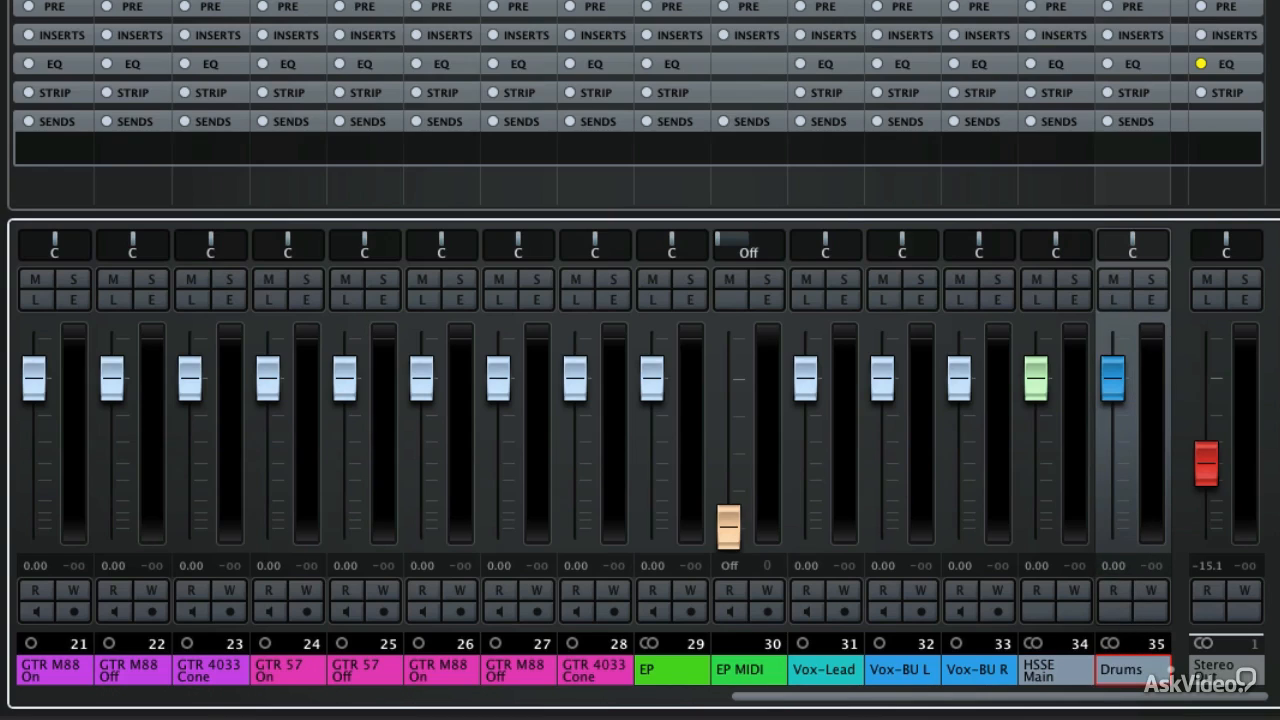
{"action": "left_click", "coordinate": [1168, 667]}
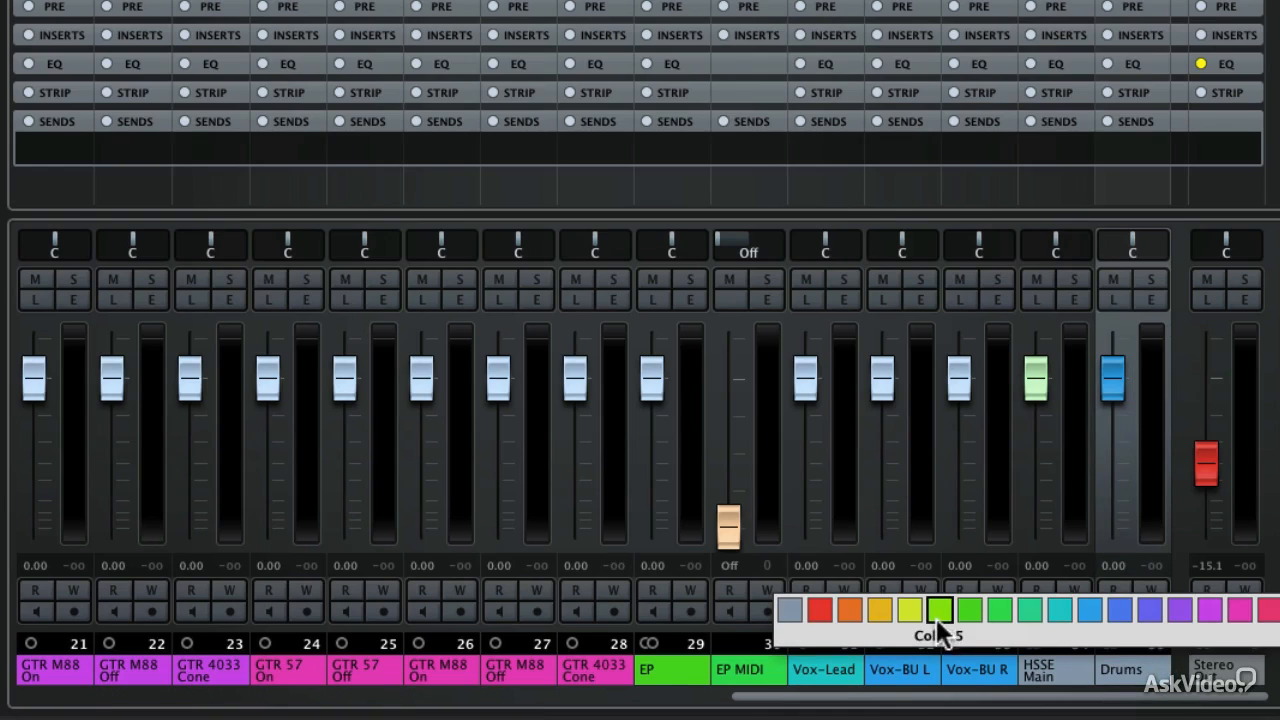
{"action": "left_click", "coordinate": [910, 610]}
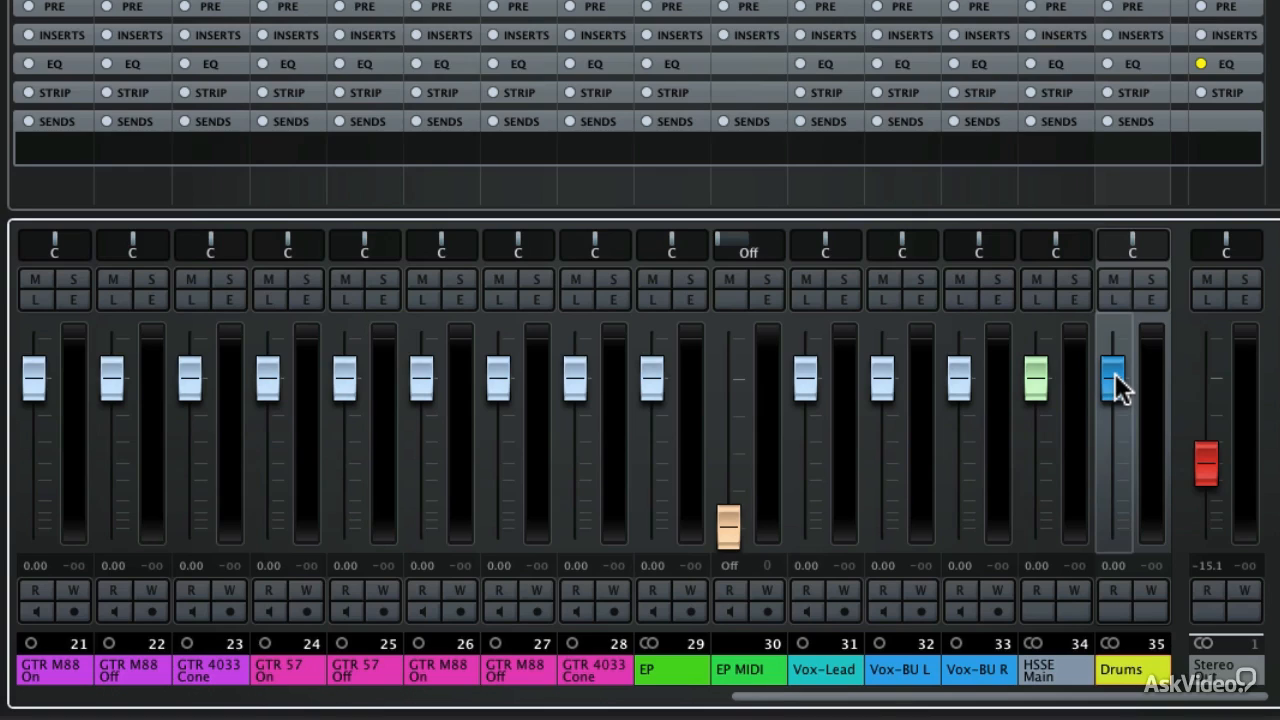
Solo the Drums group, play the project, and try out the group's fader before resetting it to 0.00
{"action": "left_click", "coordinate": [1150, 279]}
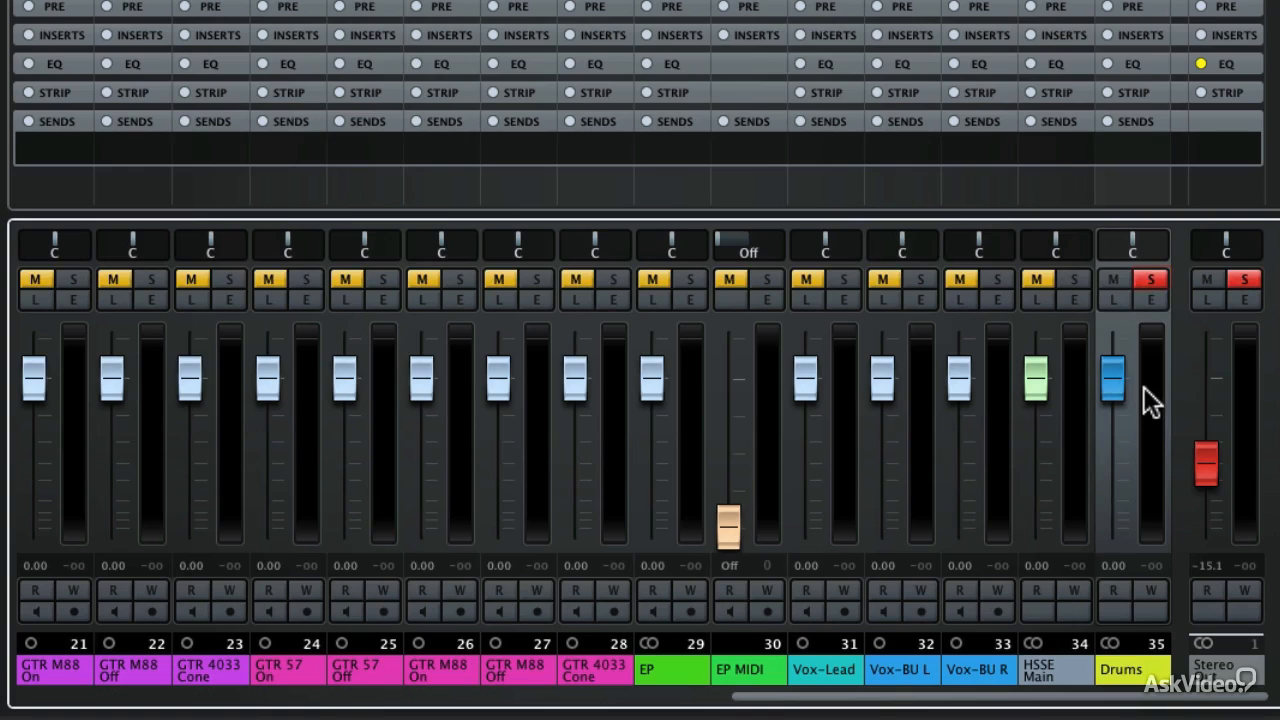
{"action": "key", "text": "space"}
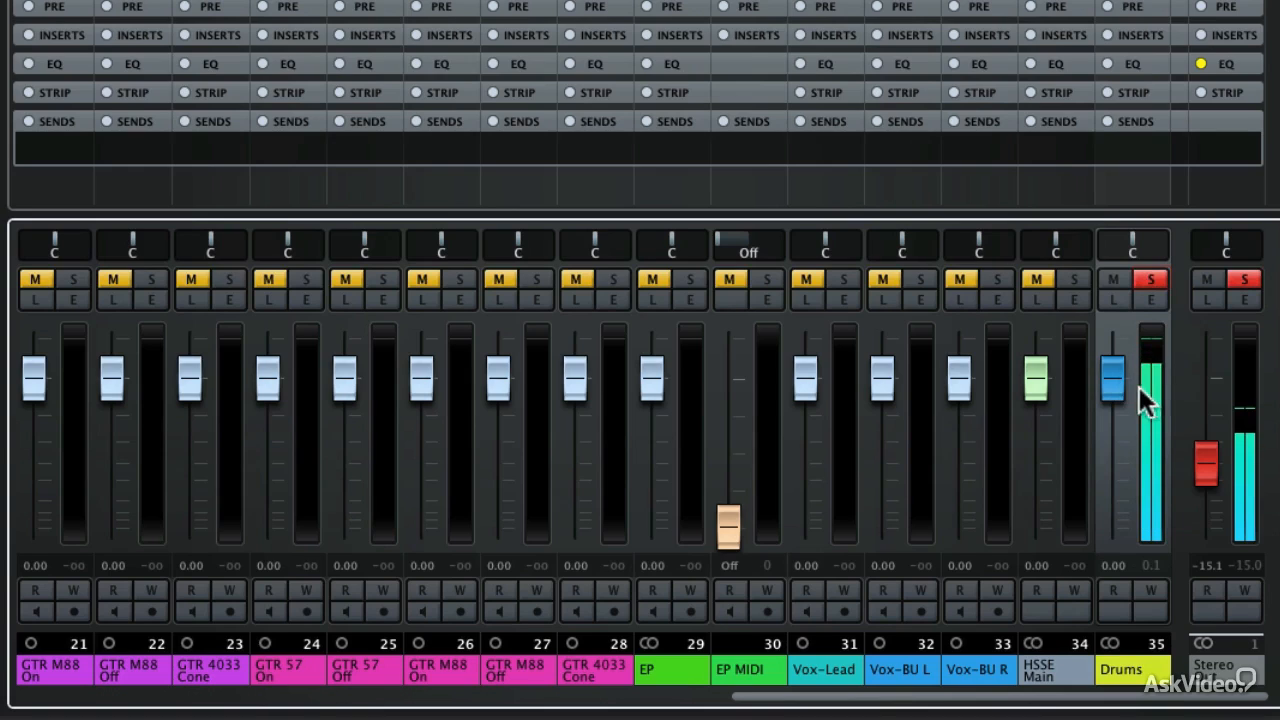
{"action": "mouse_move", "coordinate": [1117, 377]}
{"action": "left_mouse_down"}
{"action": "mouse_move", "coordinate": [1119, 508]}
{"action": "mouse_move", "coordinate": [1118, 348]}
{"action": "mouse_move", "coordinate": [1120, 385]}
{"action": "left_mouse_up"}
{"action": "left_click", "coordinate": [1114, 375], "text": "super"}
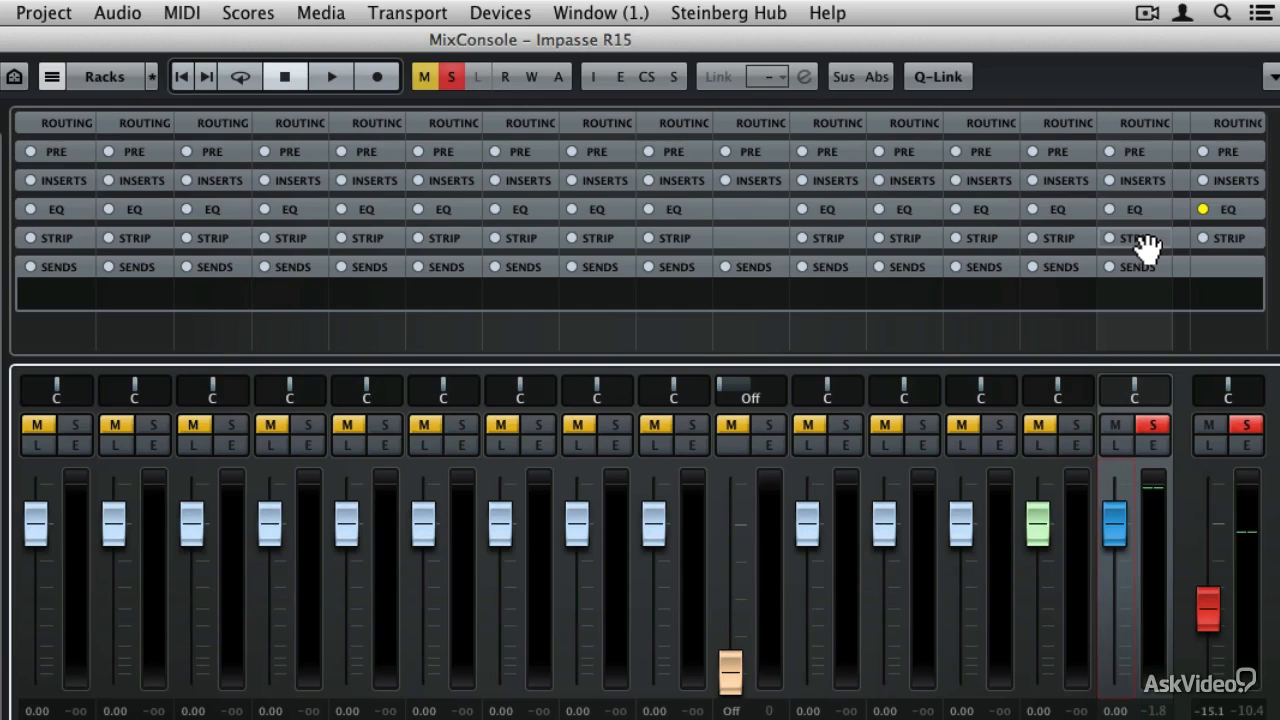
Expand the Pre rack to view the channels' filter, gain and phase controls, and collapse it again
{"action": "left_click", "coordinate": [1144, 150]}
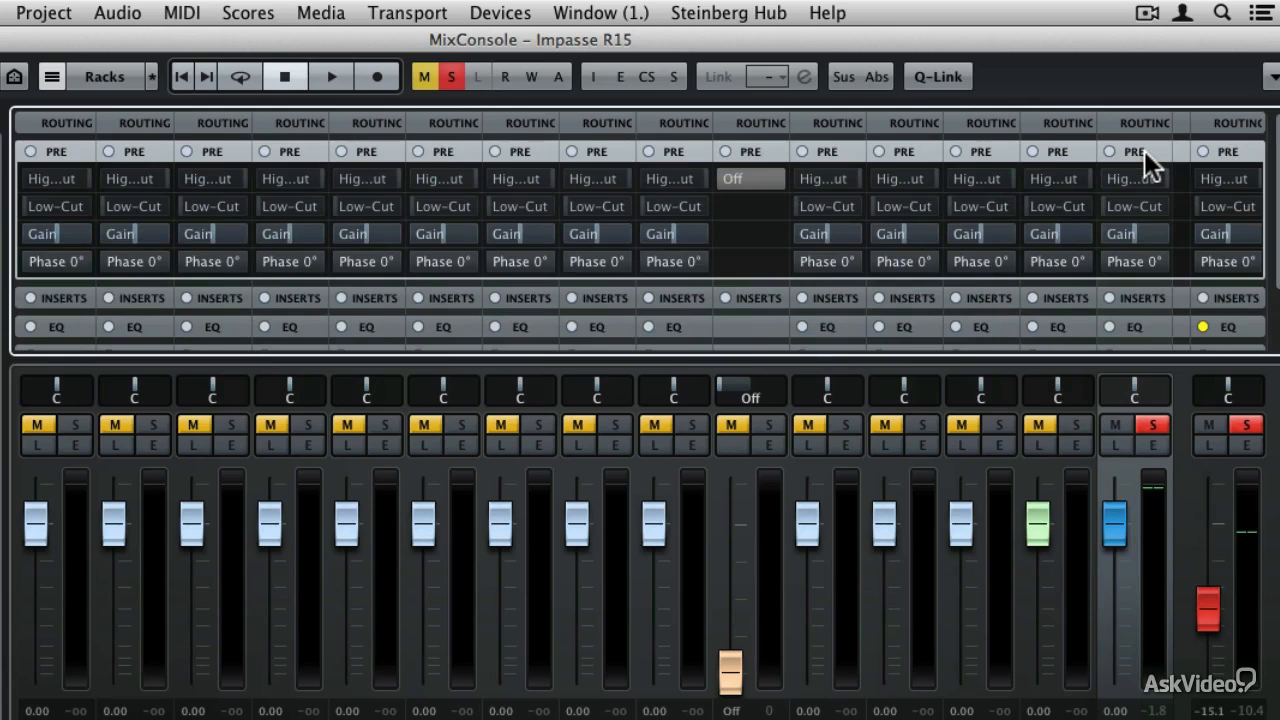
{"action": "left_click", "coordinate": [1144, 150]}
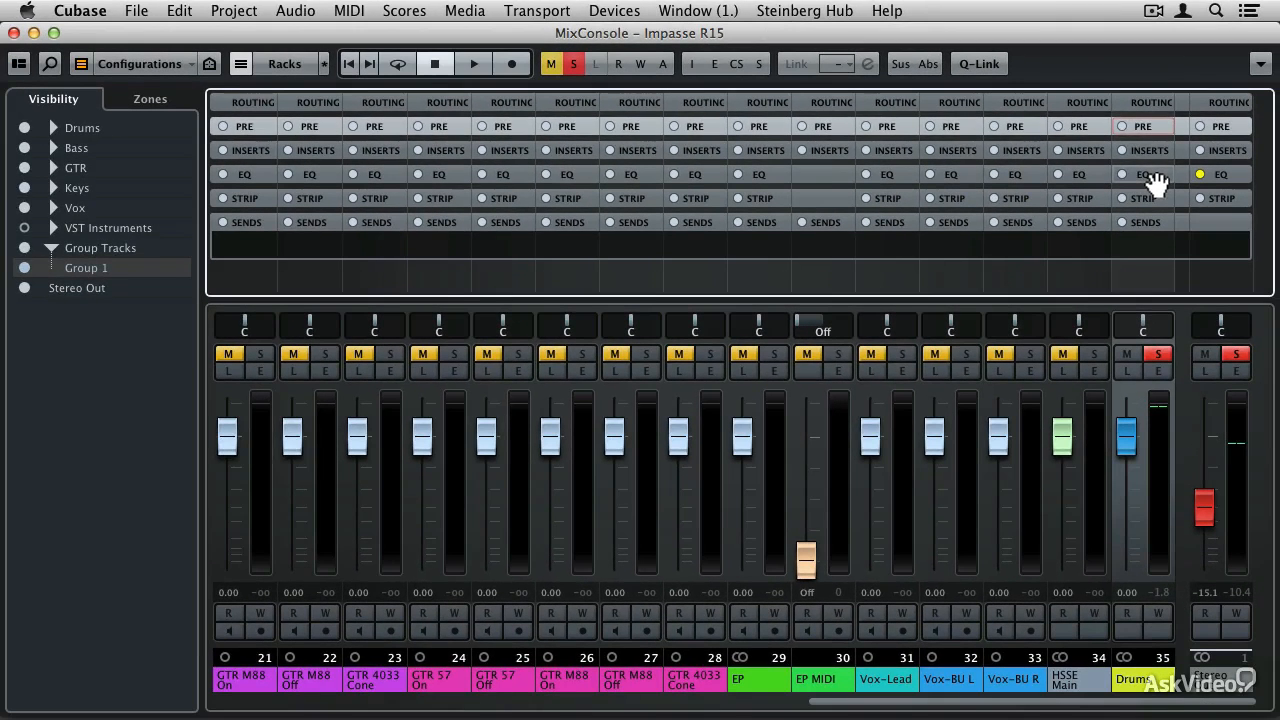
Return to the project window with the transport panel shown and turn off solo on the Drums group track
{"action": "key", "text": "F3"}
{"action": "key", "text": "F2"}
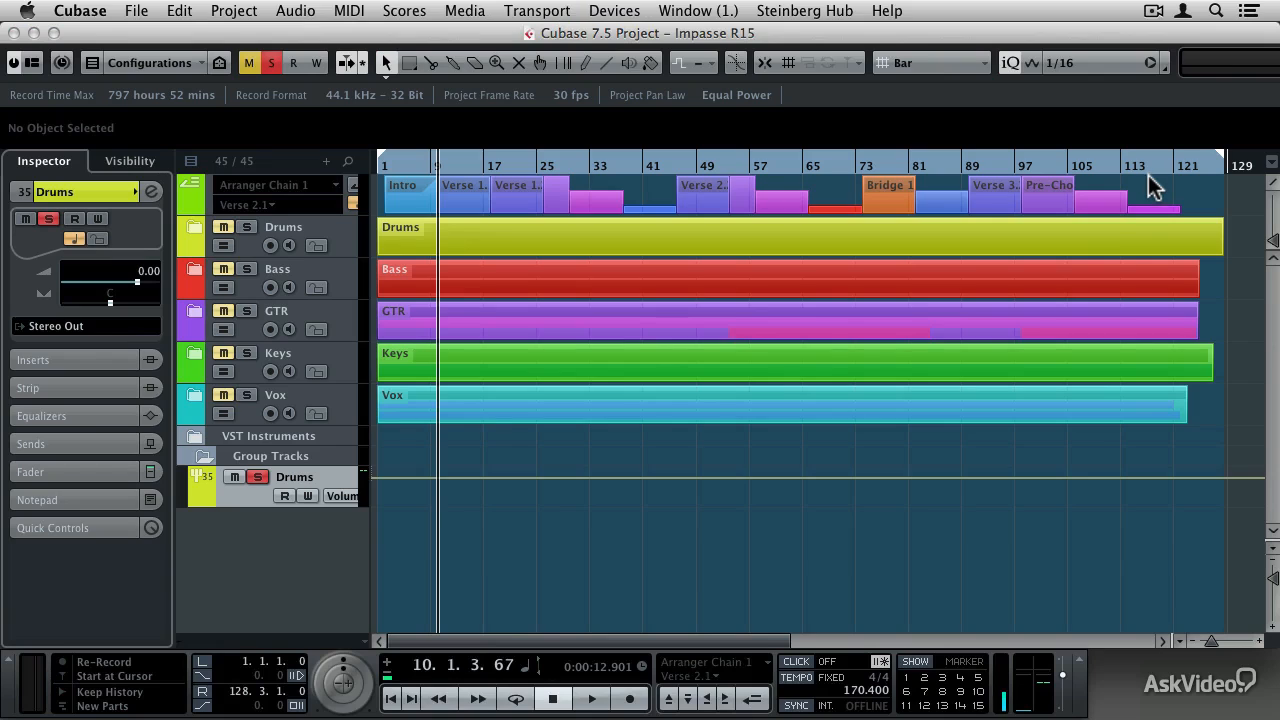
{"action": "left_click", "coordinate": [256, 477]}
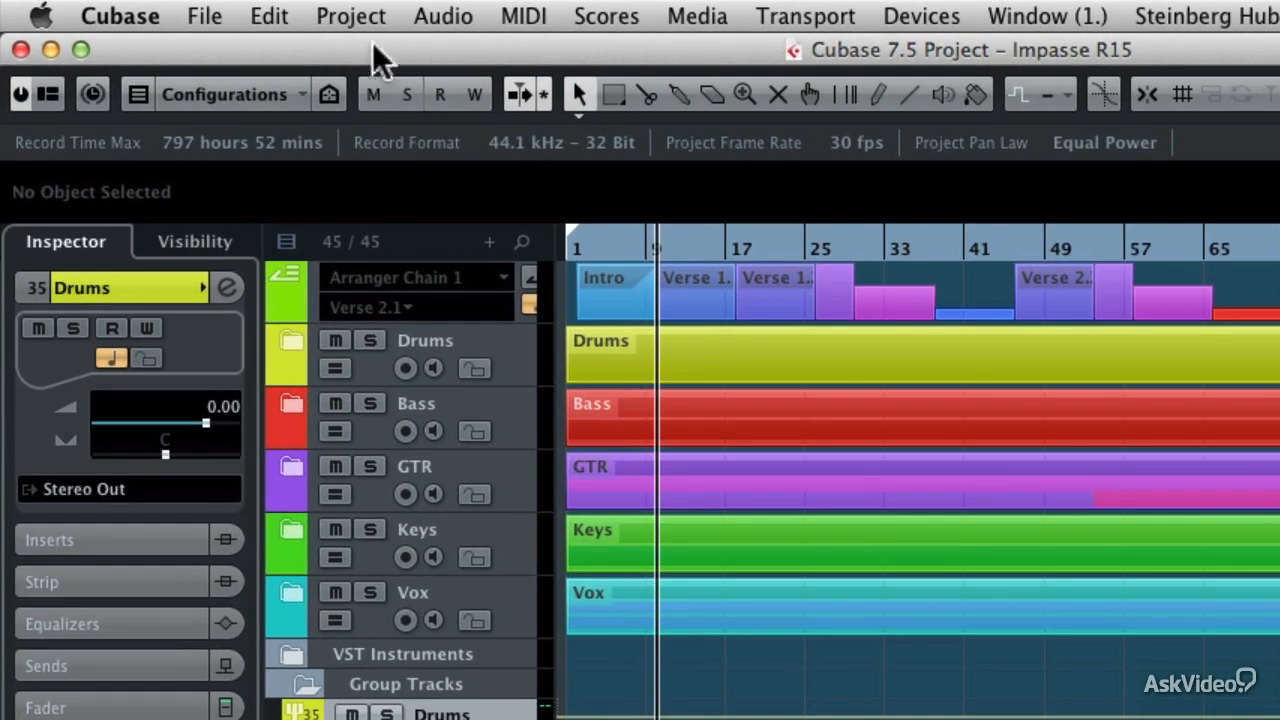
Add one stereo group channel track named Bass to the project
{"action": "left_click", "coordinate": [240, 10]}
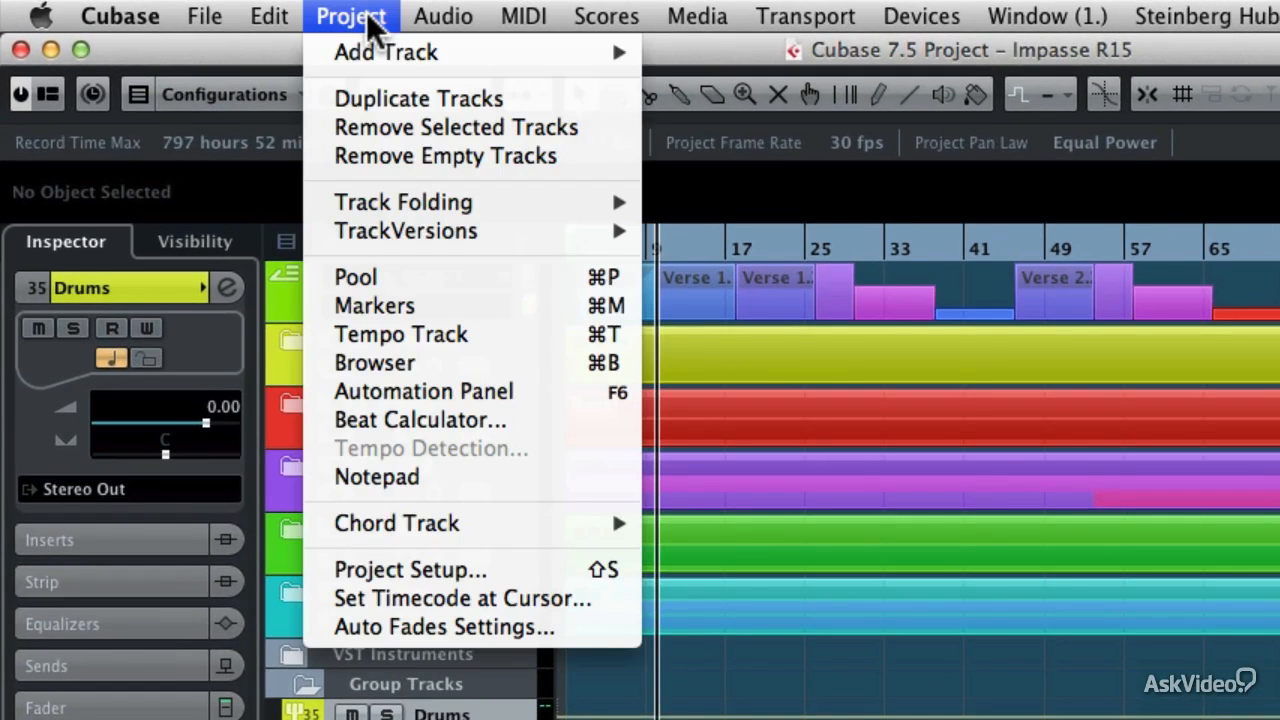
{"action": "mouse_move", "coordinate": [363, 52]}
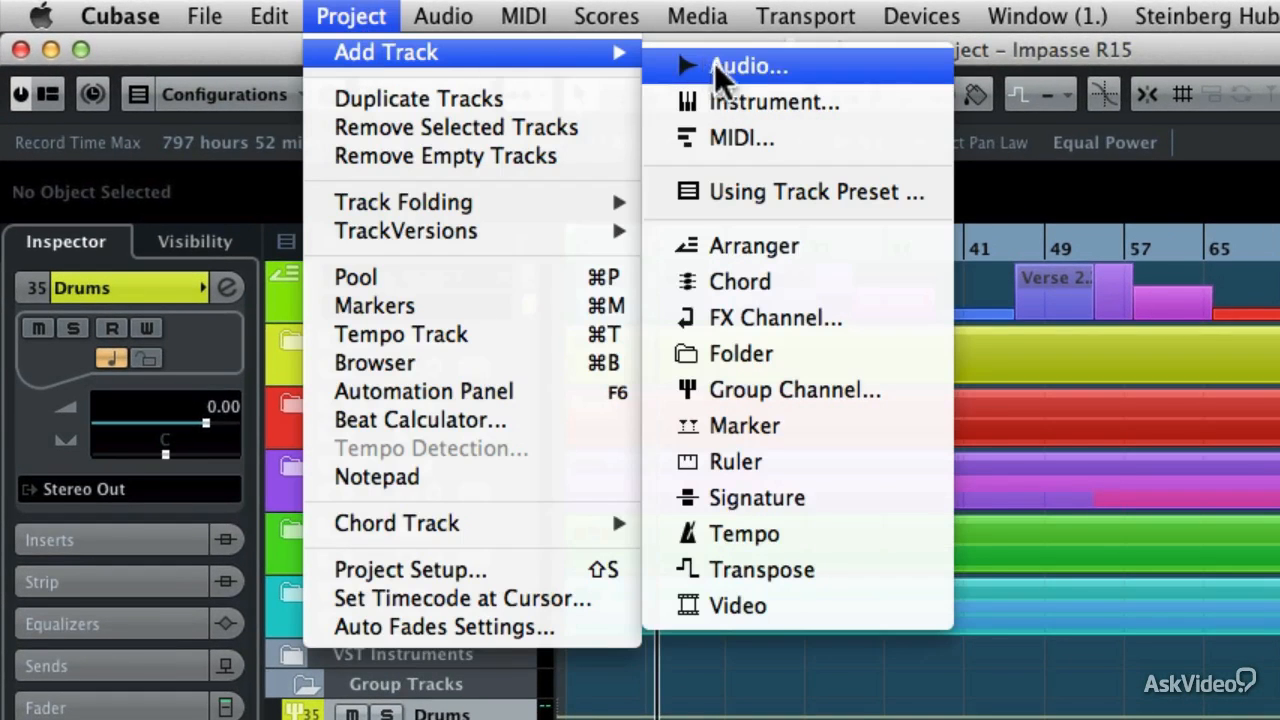
{"action": "left_click", "coordinate": [806, 393]}
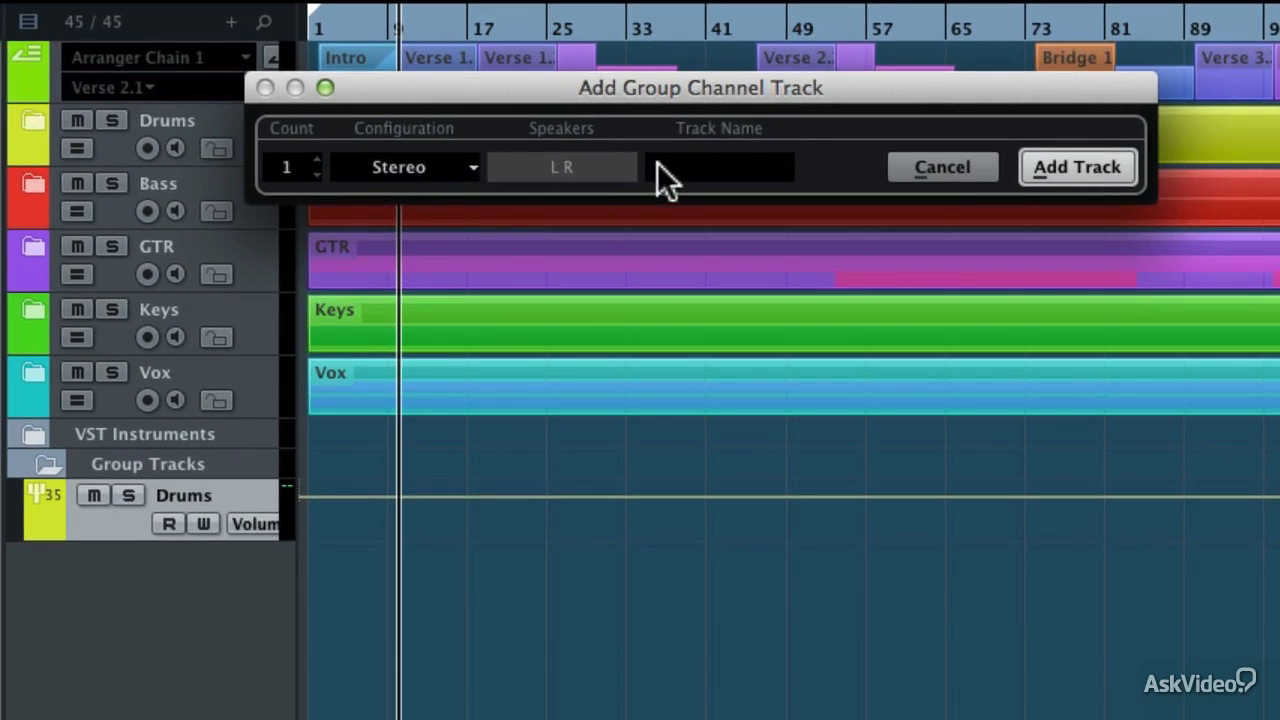
{"action": "left_click", "coordinate": [658, 166]}
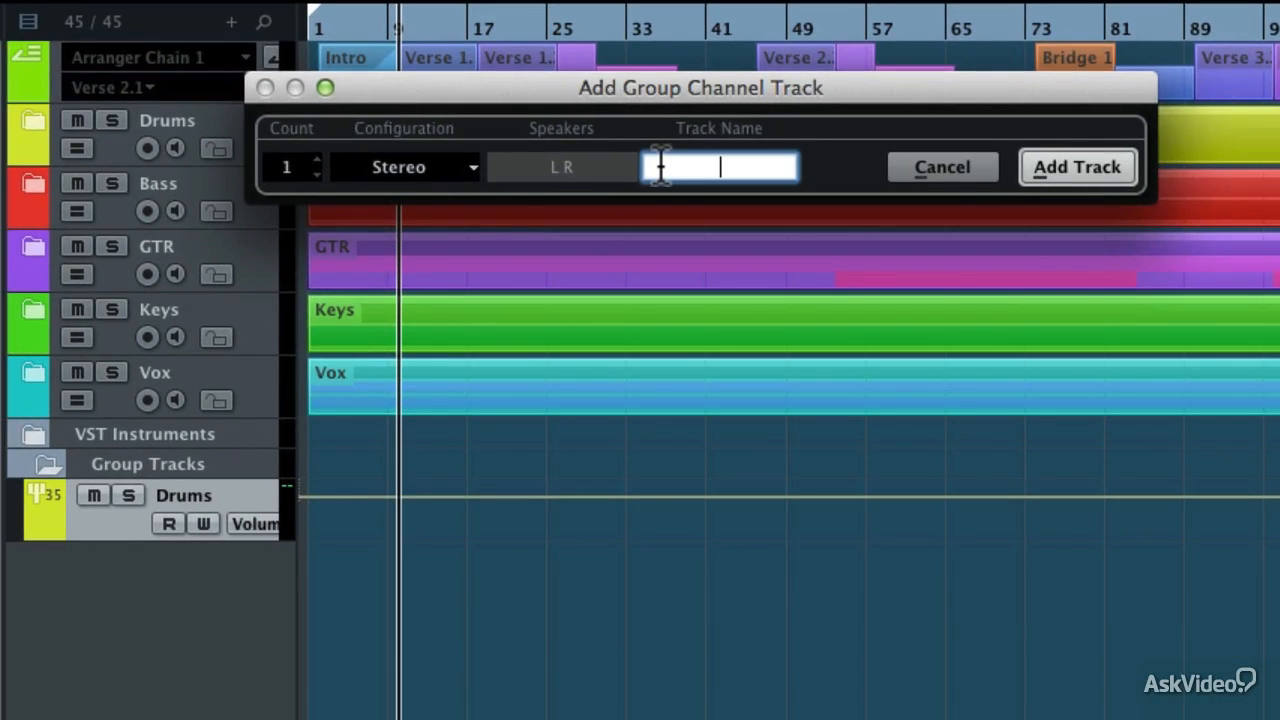
{"action": "type", "text": "Bass"}
{"action": "left_click", "coordinate": [1078, 167]}
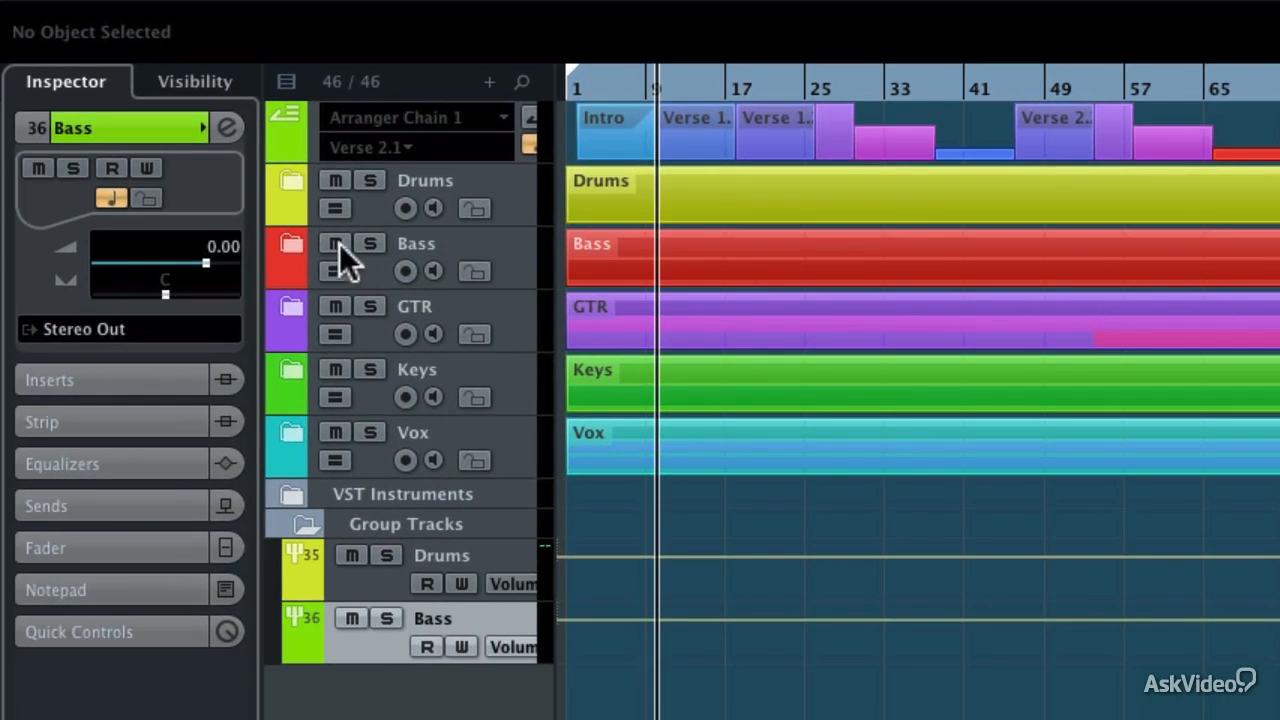
Expand the Bass folder and route the Bass Mic track's output to the Bass group
{"action": "left_click", "coordinate": [292, 243]}
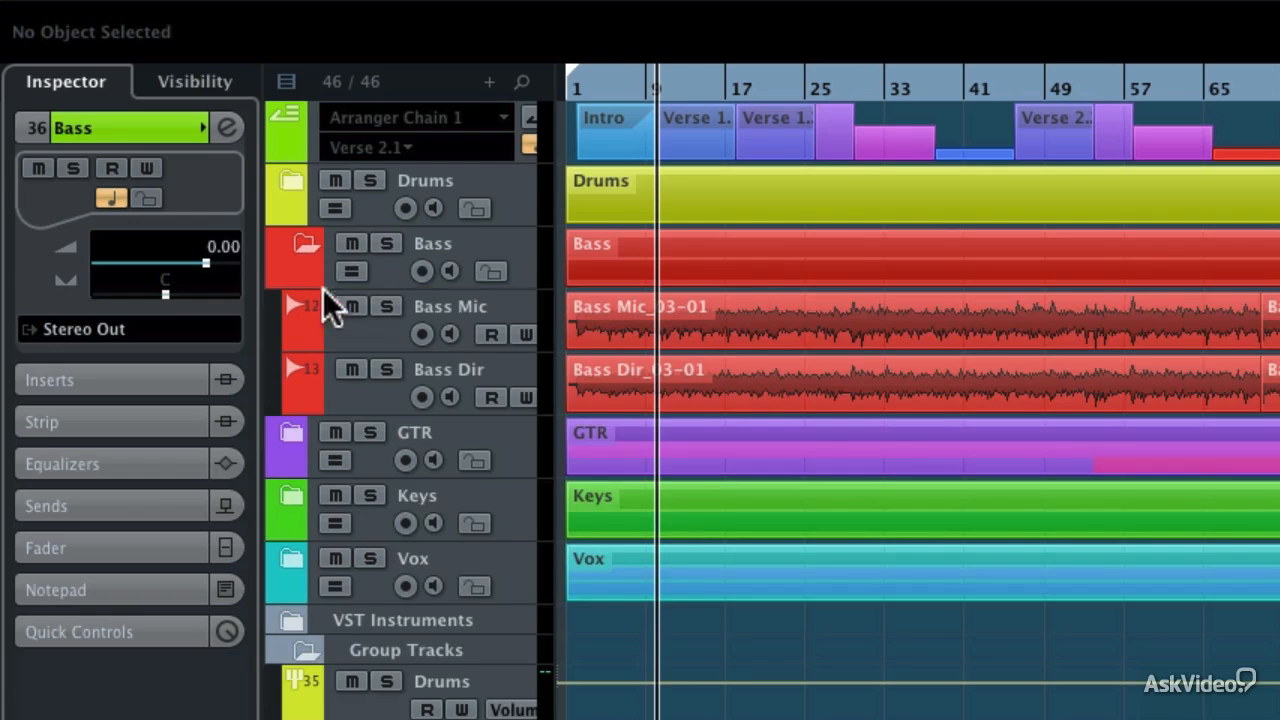
{"action": "left_click", "coordinate": [350, 325]}
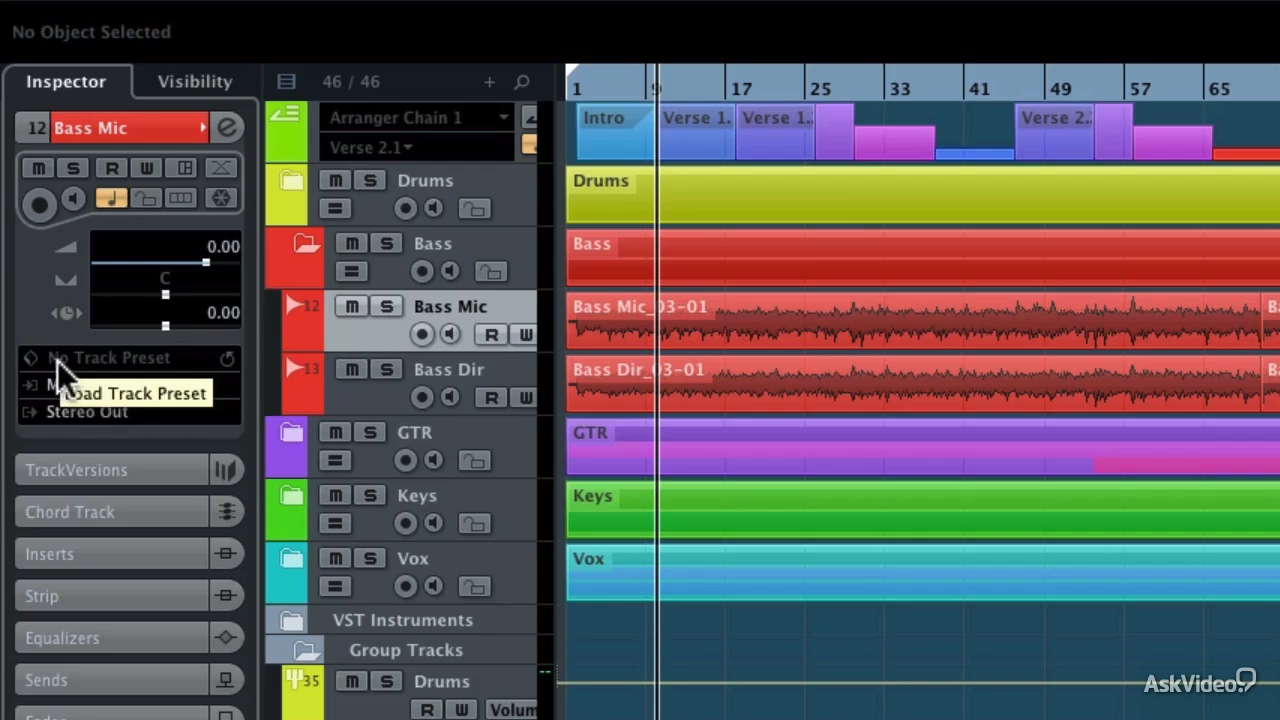
{"action": "left_click", "coordinate": [50, 411]}
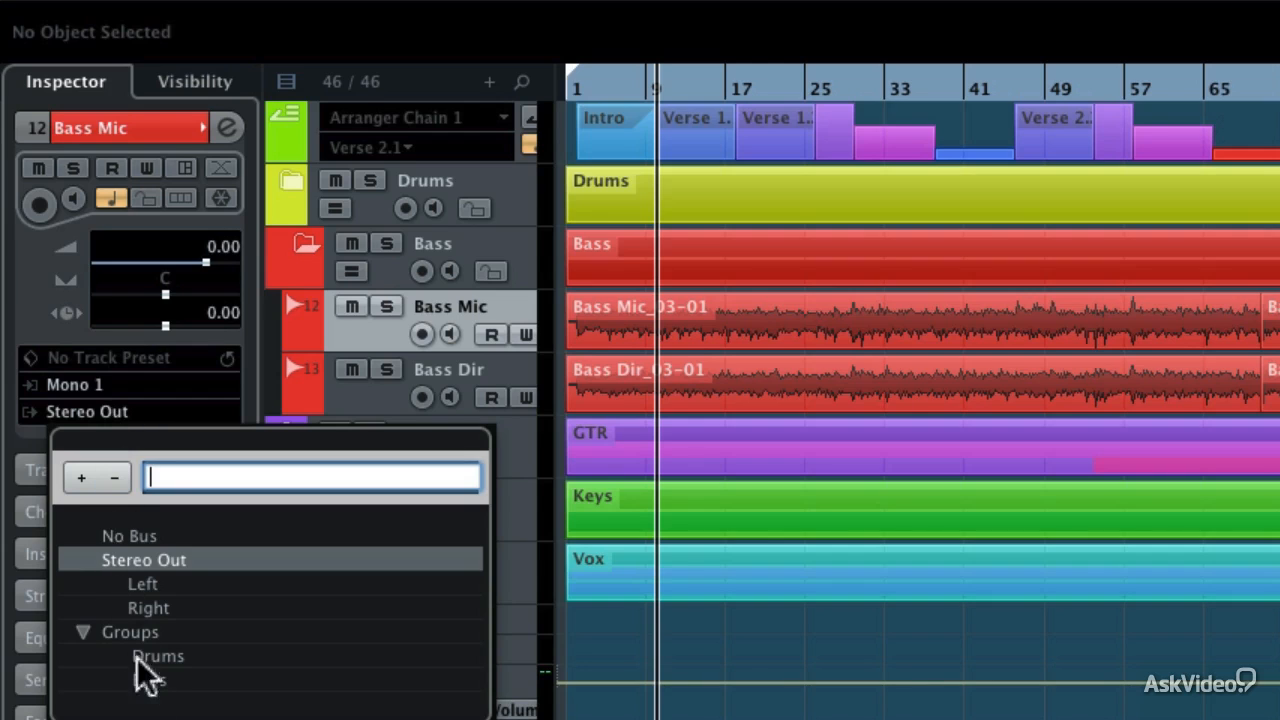
{"action": "left_click", "coordinate": [152, 683]}
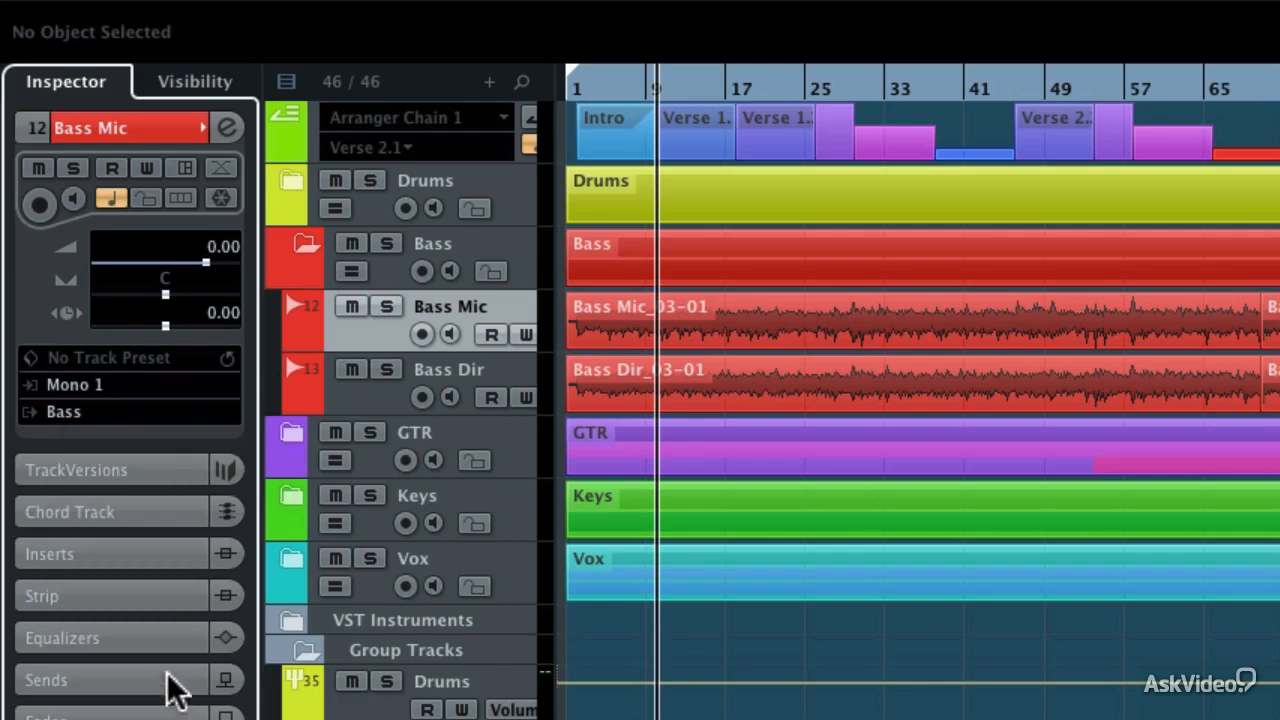
Route the Bass Dir track's output to the Bass group and collapse the Bass folder
{"action": "left_click", "coordinate": [378, 398]}
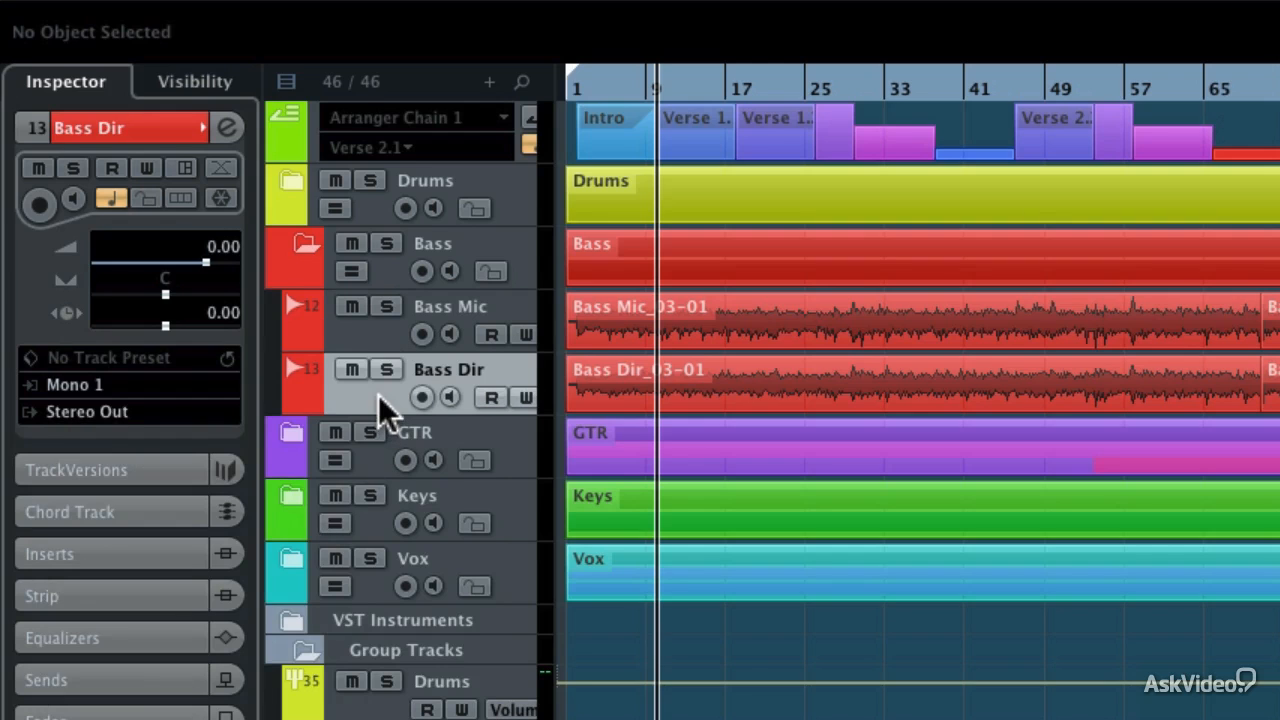
{"action": "left_click", "coordinate": [116, 412]}
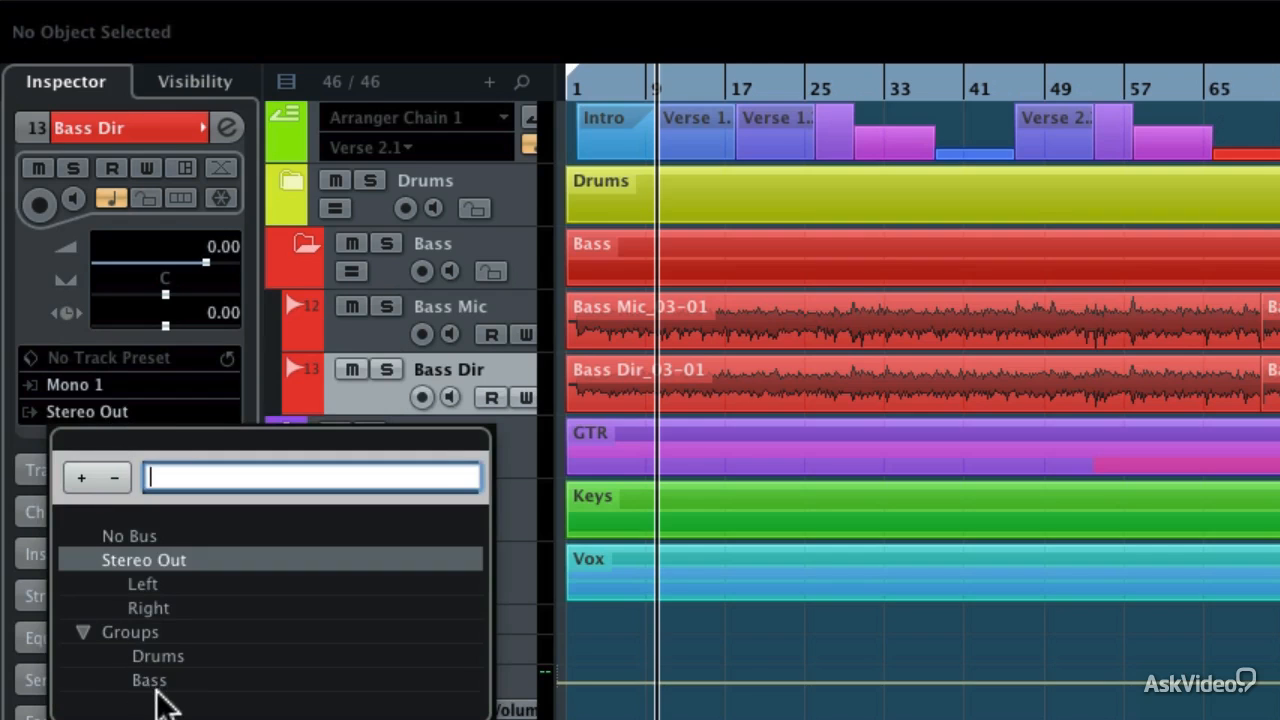
{"action": "left_click", "coordinate": [148, 680]}
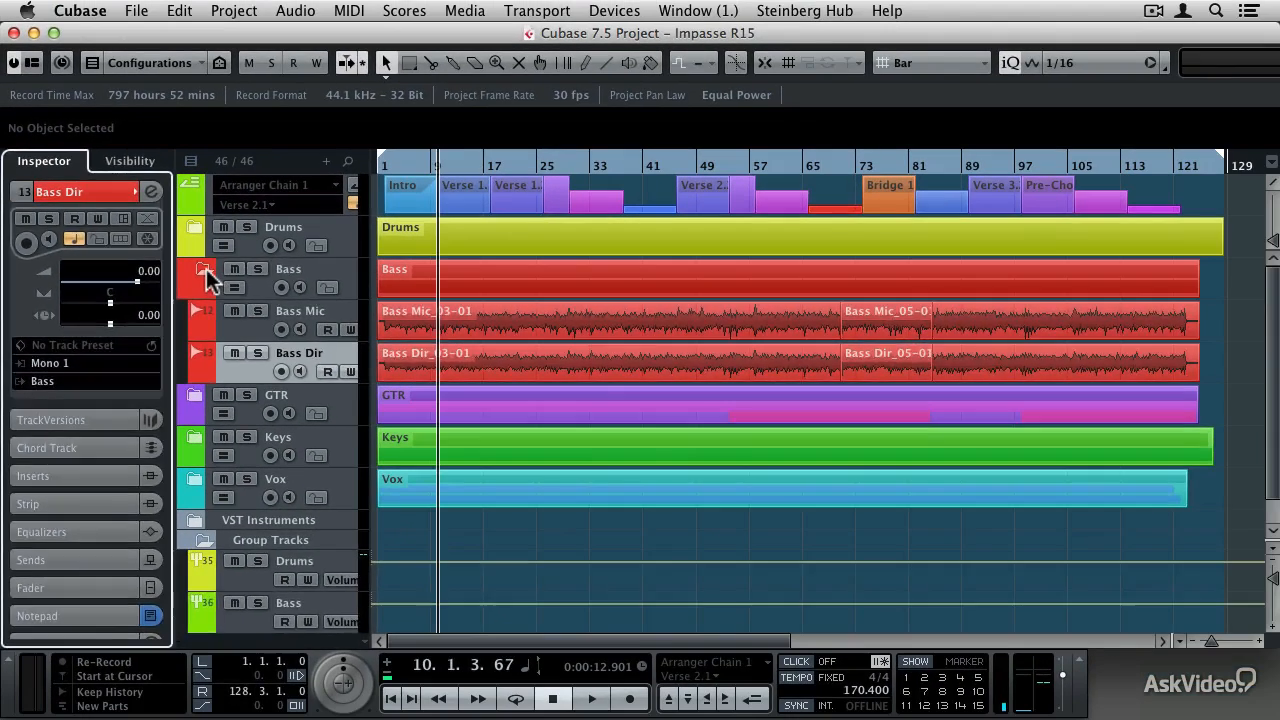
{"action": "left_click", "coordinate": [206, 270]}
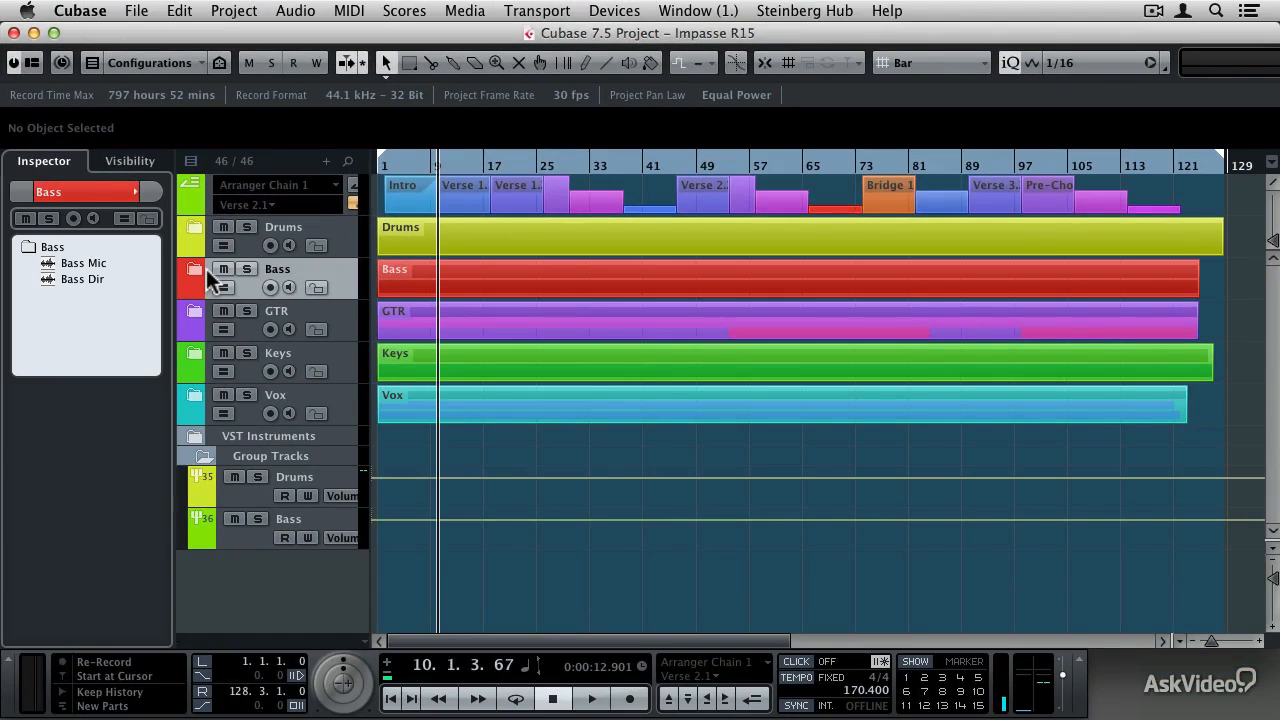
In the MixConsole, select guitar channels 14 to 28 and add one stereo group channel named GTR to the selected channels
{"action": "key", "text": "F3"}
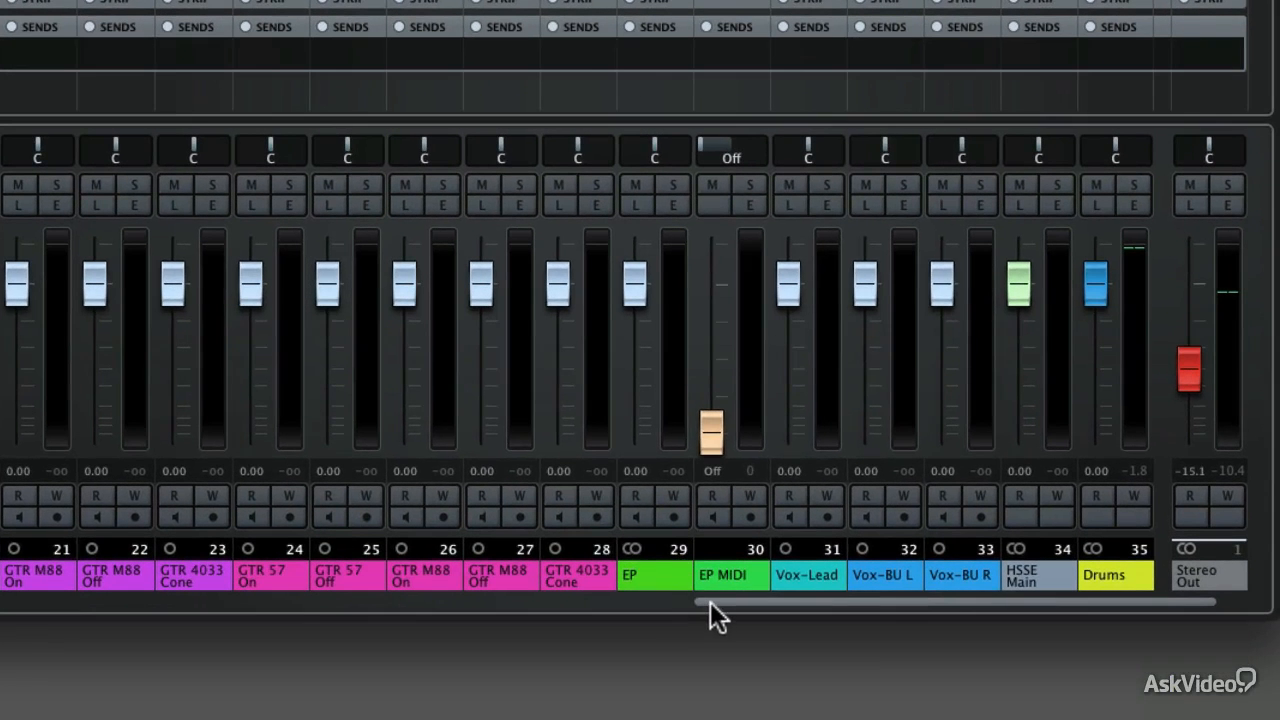
{"action": "left_click_drag", "start_coordinate": [710, 602], "coordinate": [297, 602]}
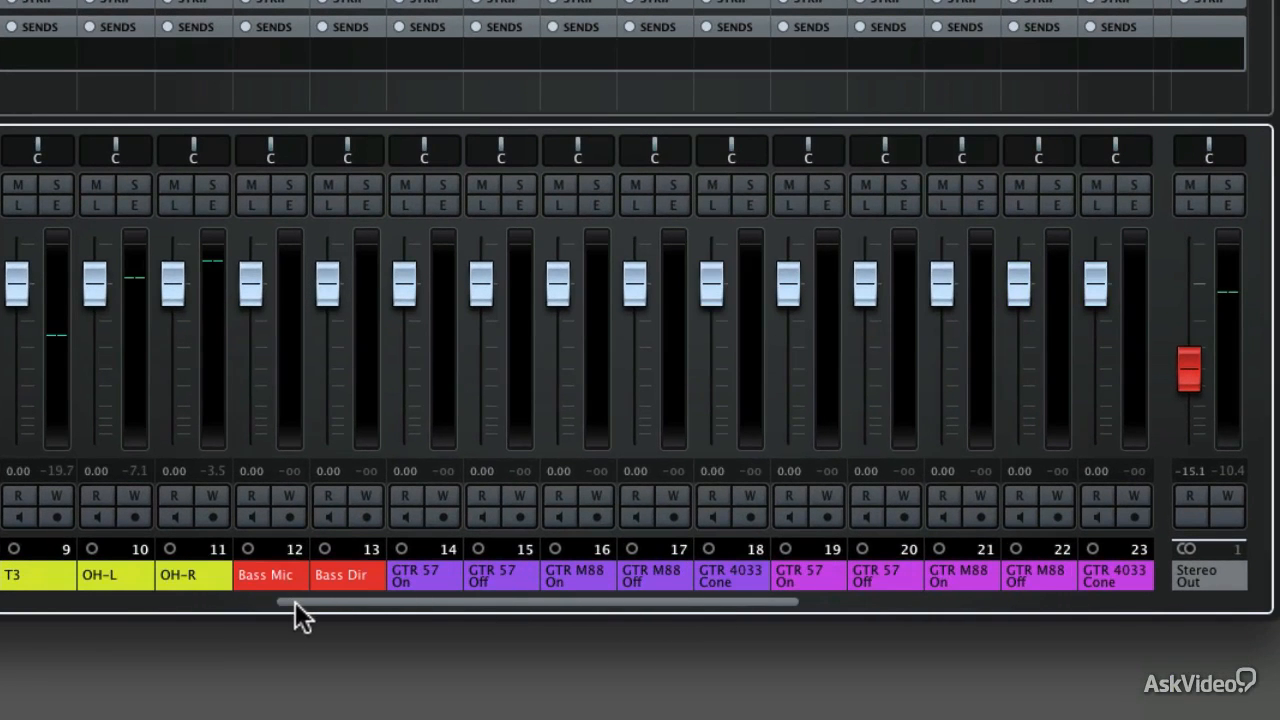
{"action": "left_click", "coordinate": [441, 382]}
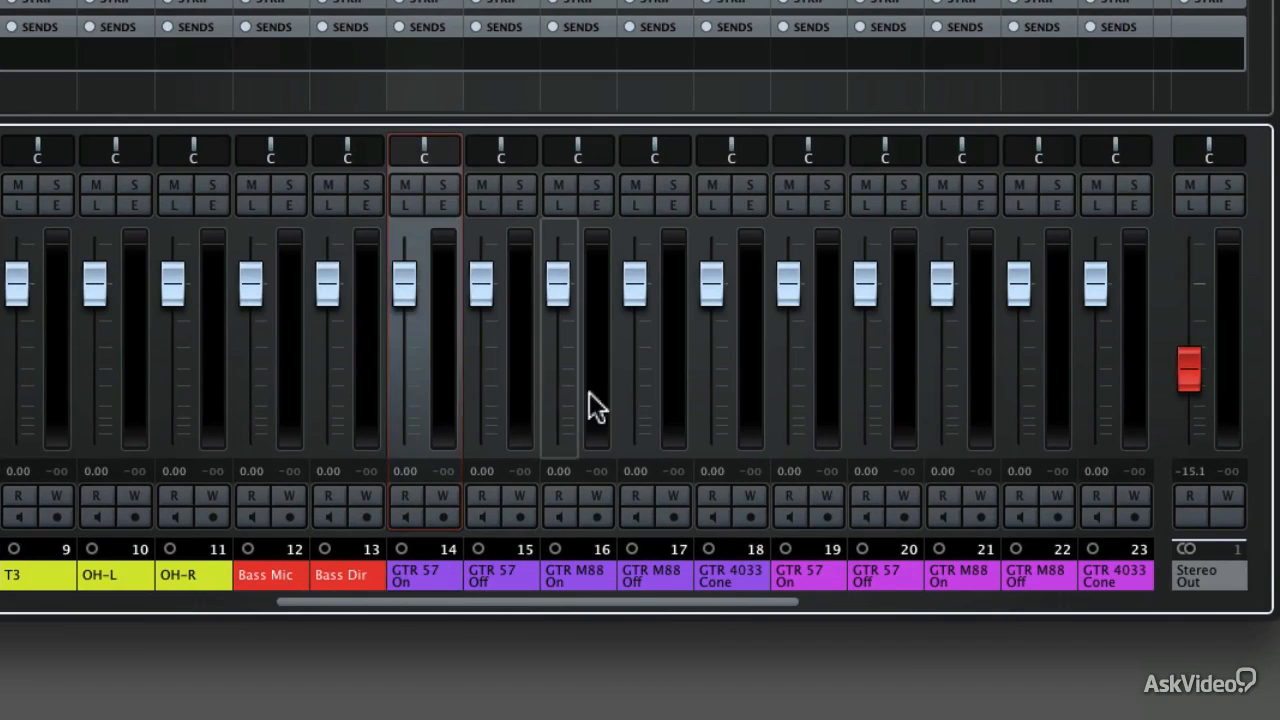
{"action": "left_click_drag", "start_coordinate": [708, 602], "coordinate": [932, 605]}
{"action": "left_click", "coordinate": [984, 392]}
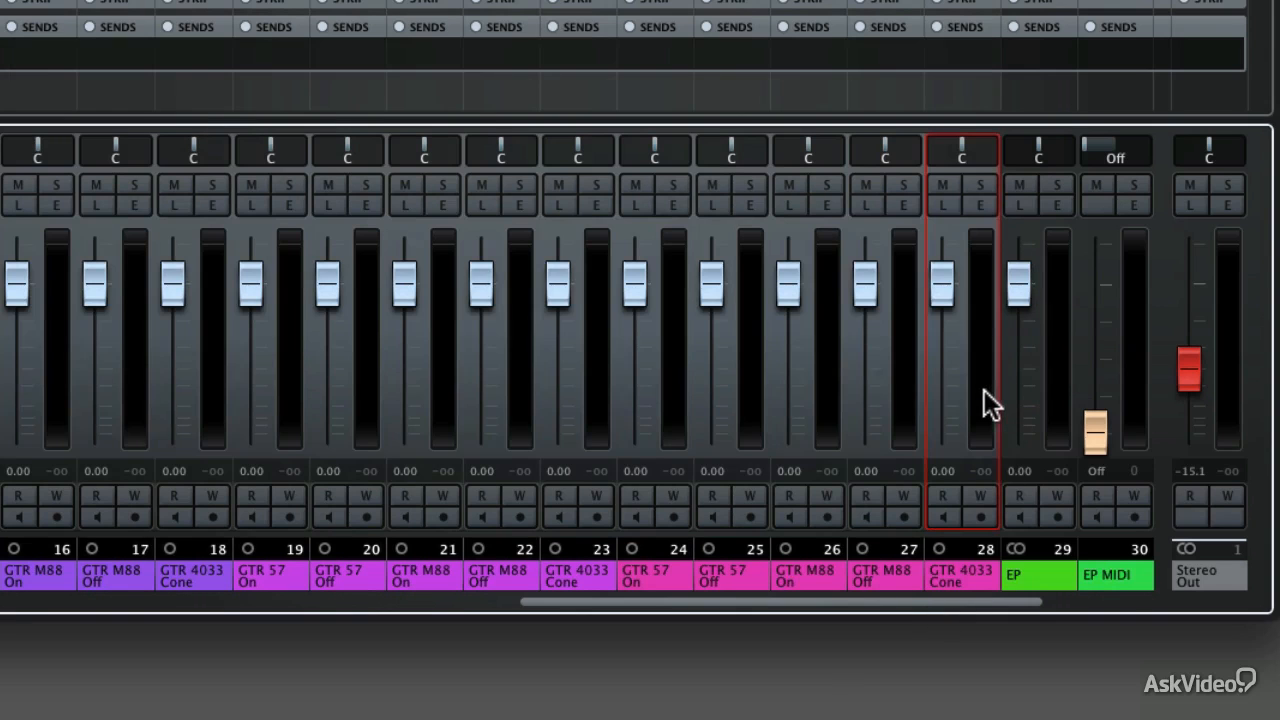
{"action": "right_click", "coordinate": [942, 377]}
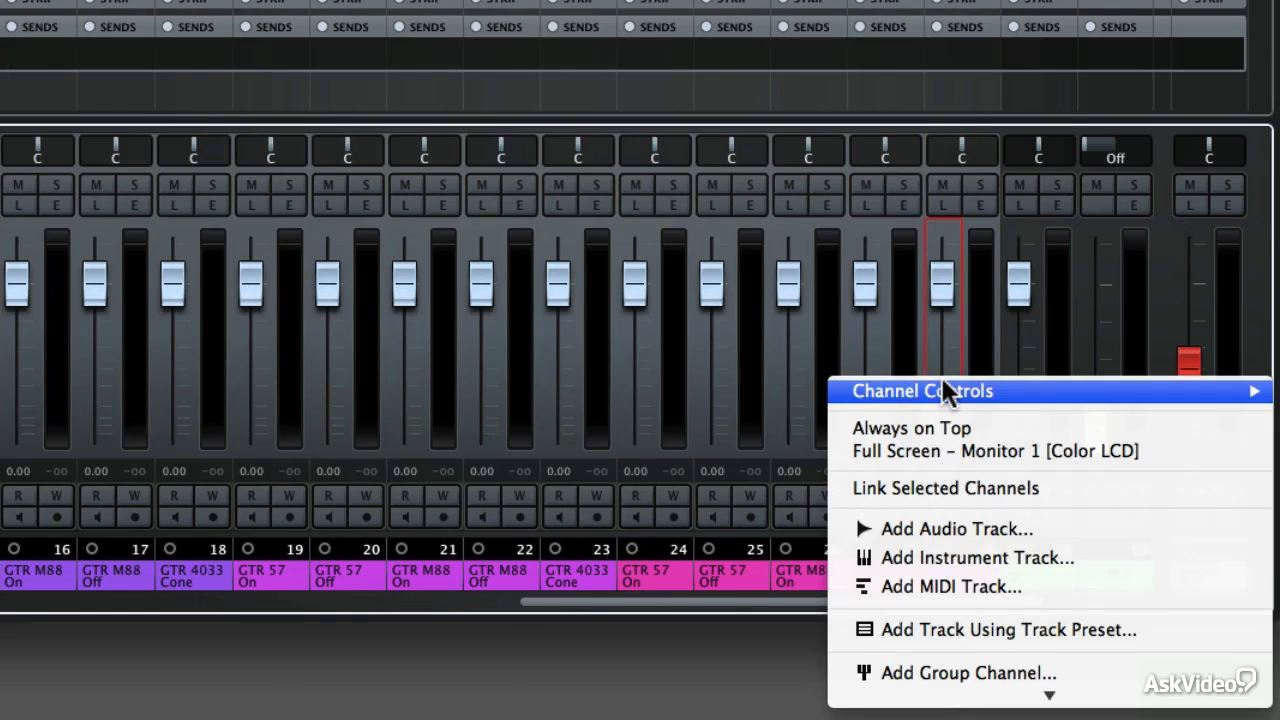
{"action": "scroll", "coordinate": [940, 464], "scroll_direction": "down", "scroll_amount": 3}
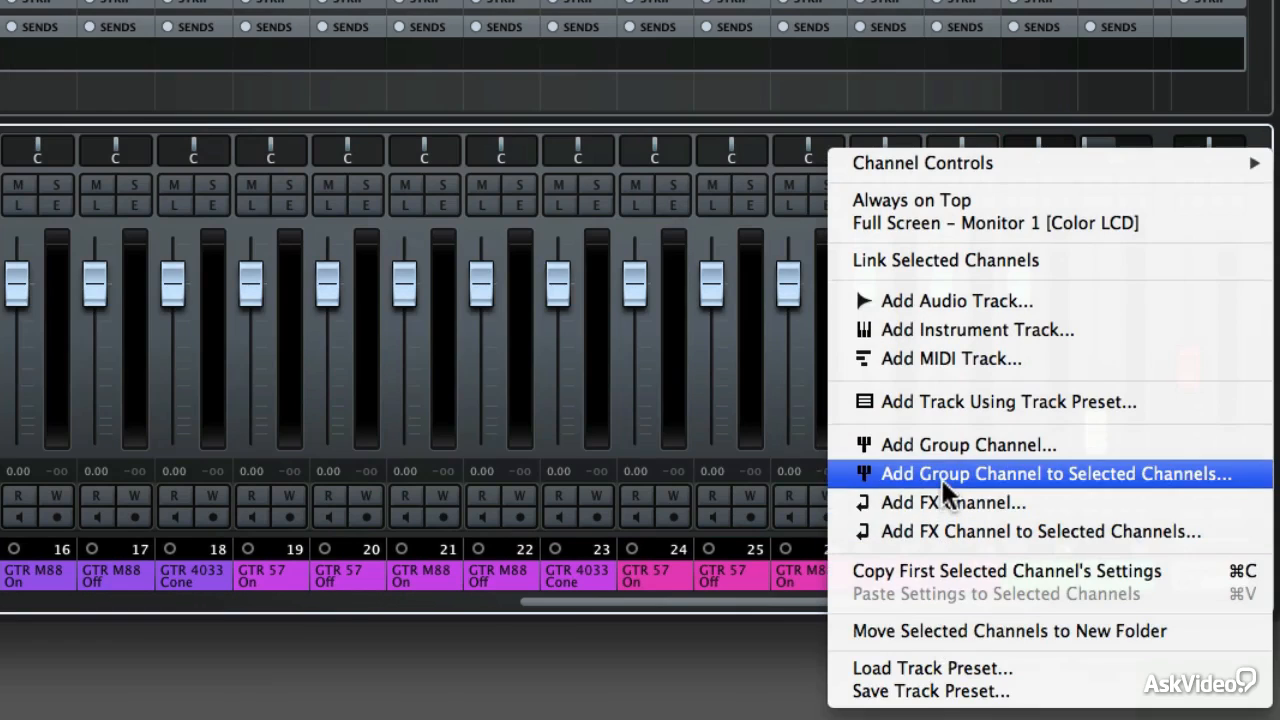
{"action": "left_click", "coordinate": [940, 476]}
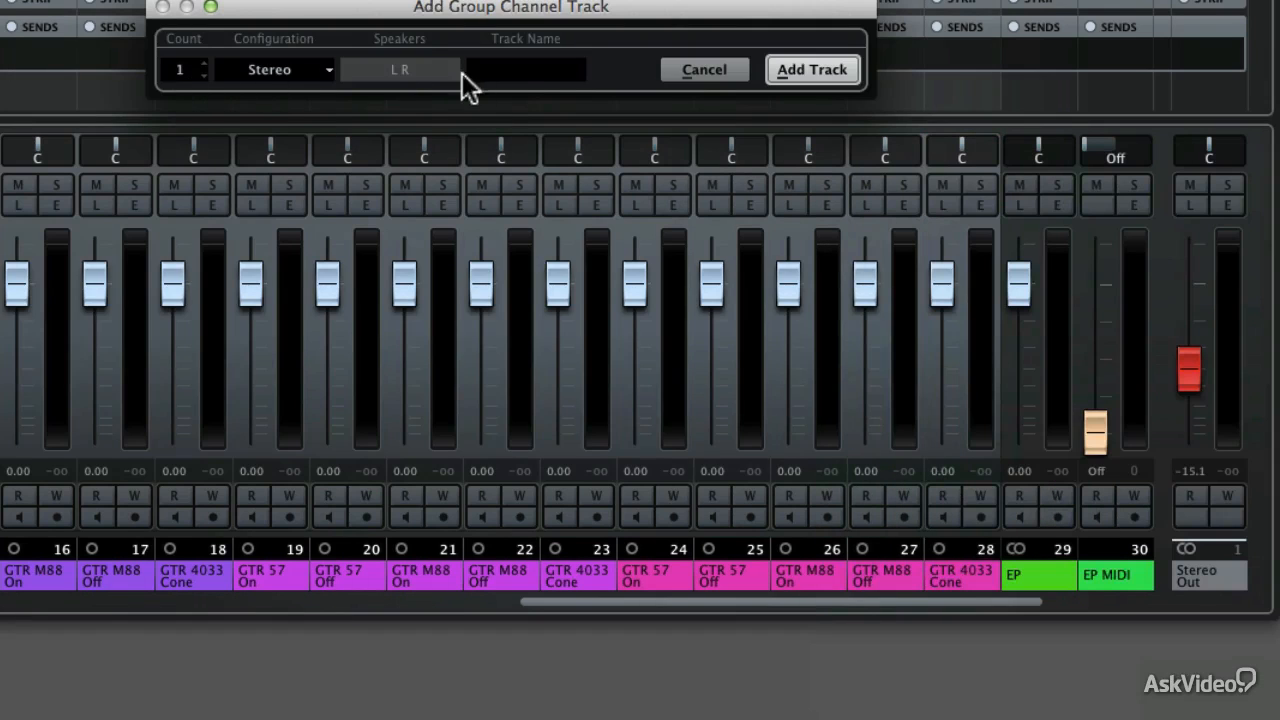
{"action": "left_click", "coordinate": [510, 70]}
{"action": "type", "text": "GTR"}
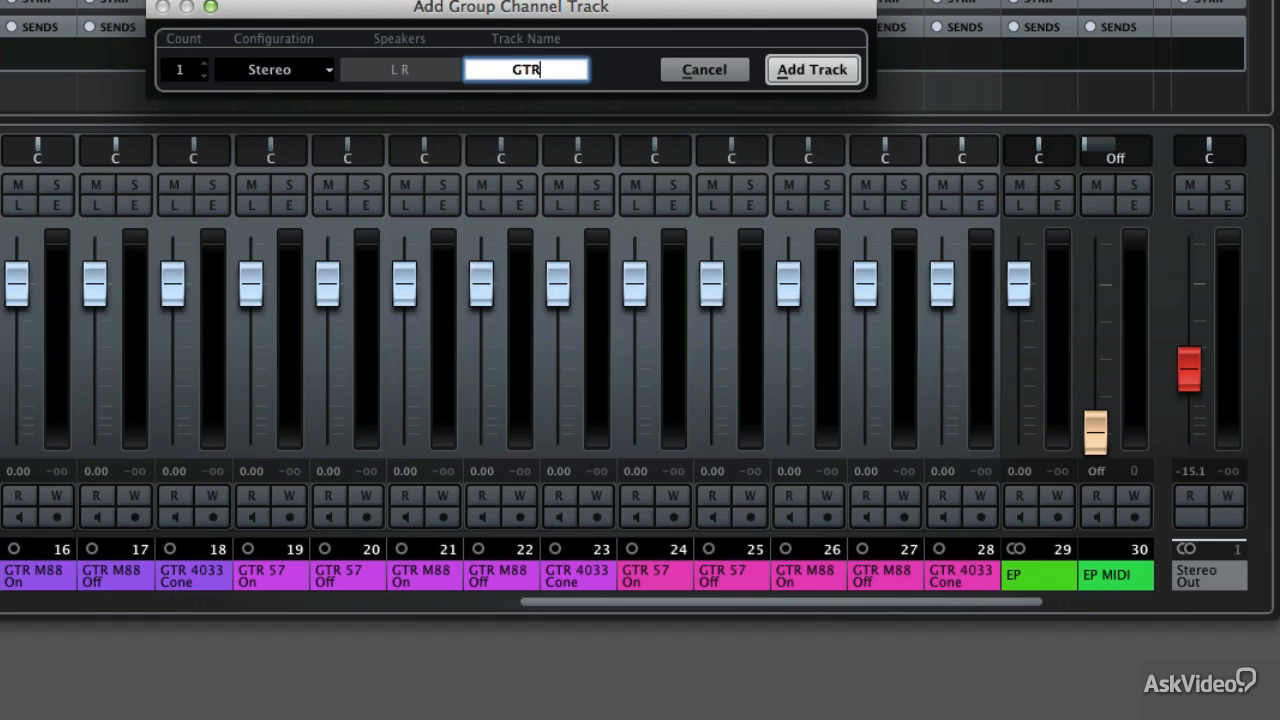
{"action": "left_click", "coordinate": [777, 67]}
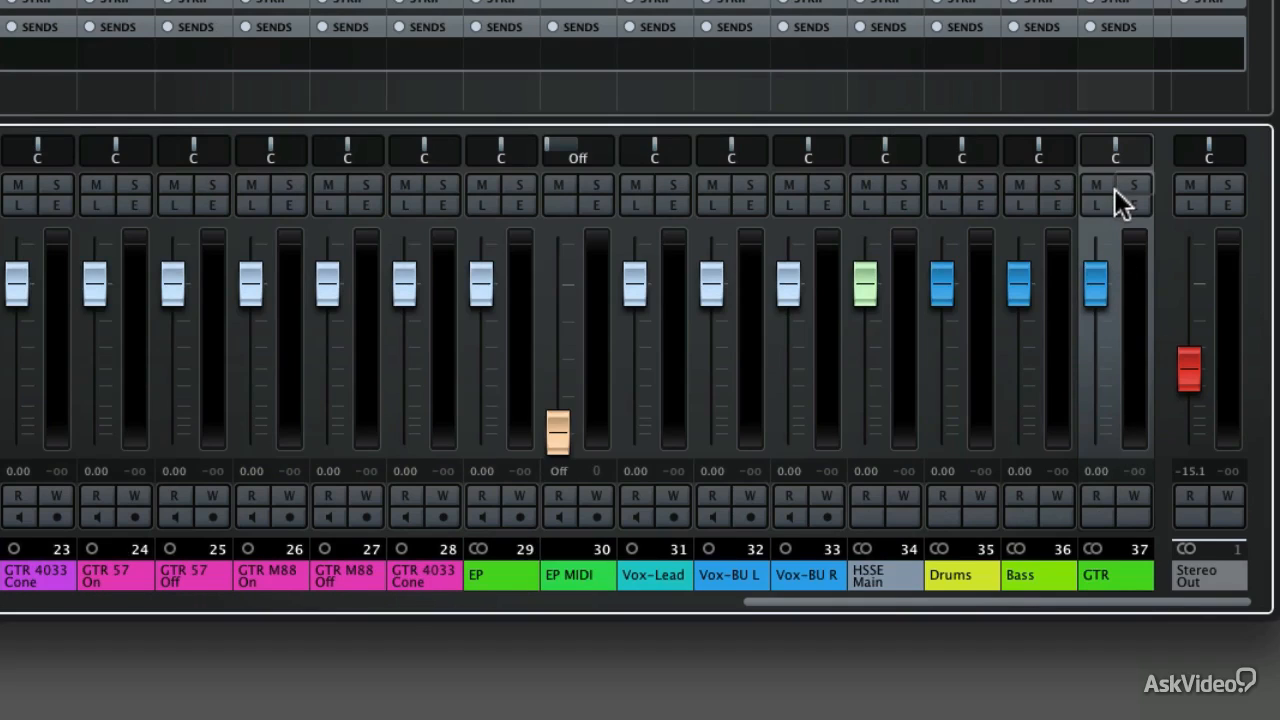
Select the EP and EP MIDI channels and add one stereo group channel named Keys to them
{"action": "left_click", "coordinate": [513, 372]}
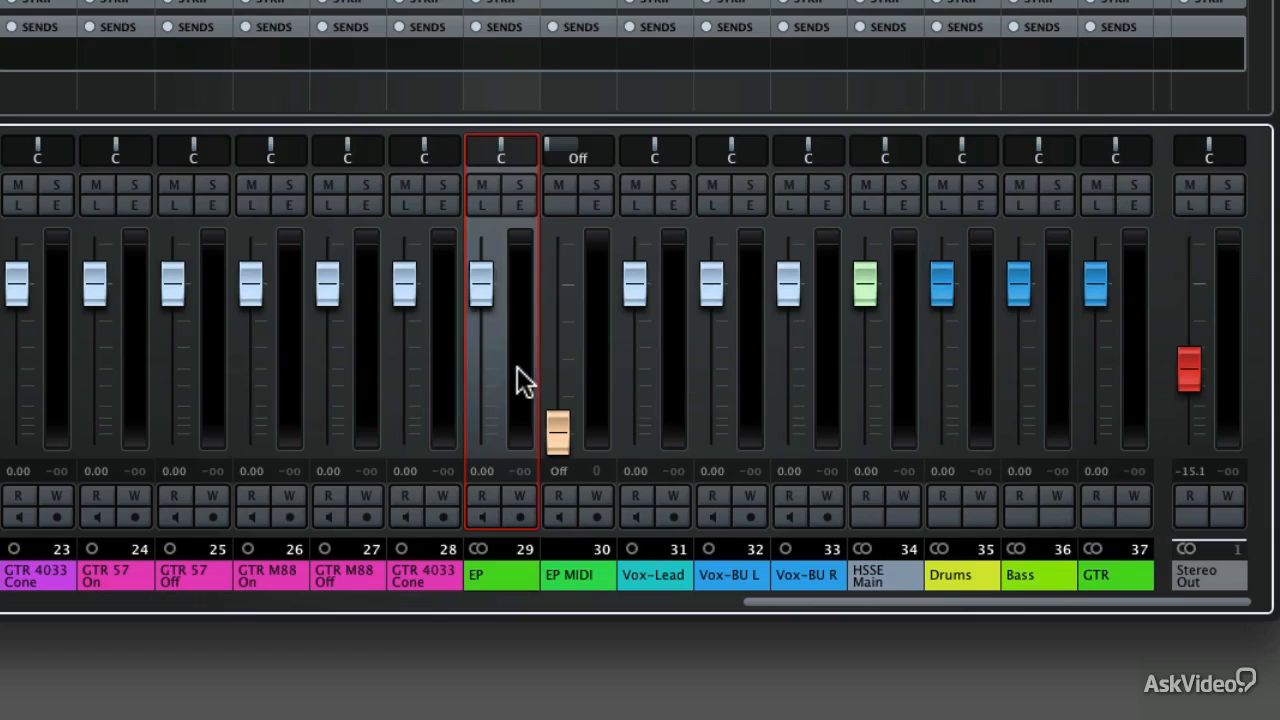
{"action": "right_click", "coordinate": [598, 366]}
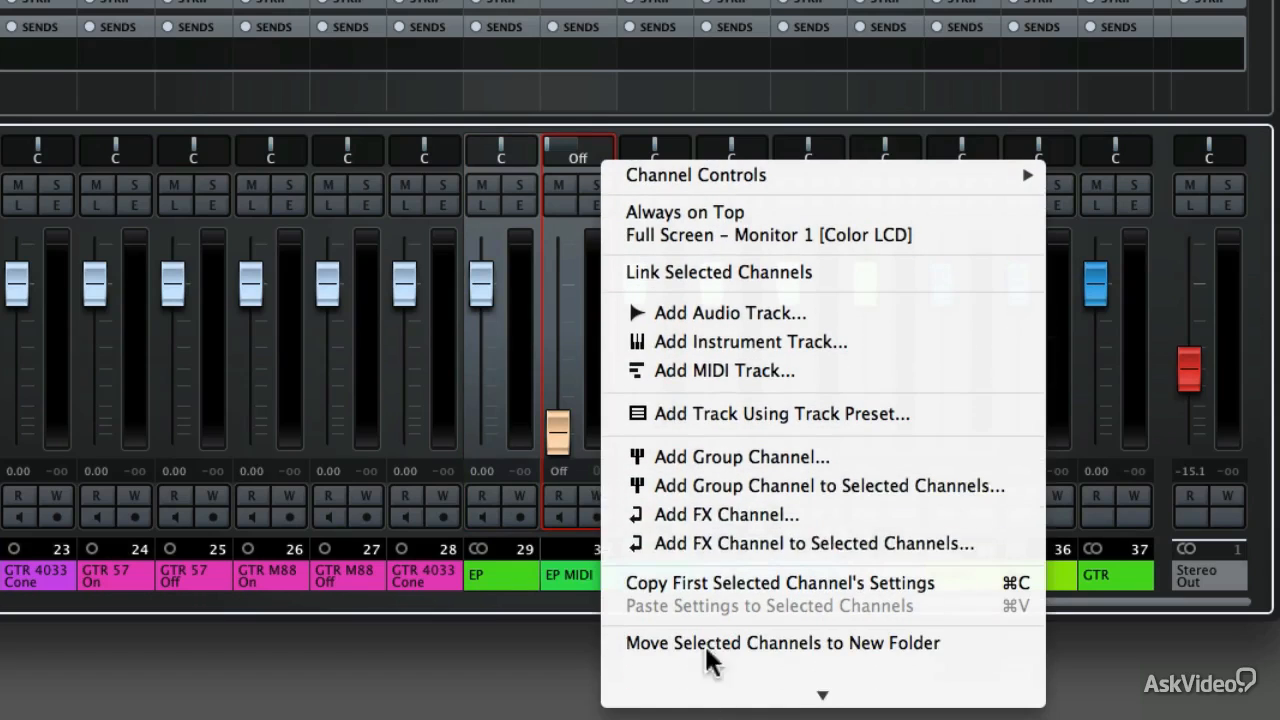
{"action": "left_click", "coordinate": [716, 488]}
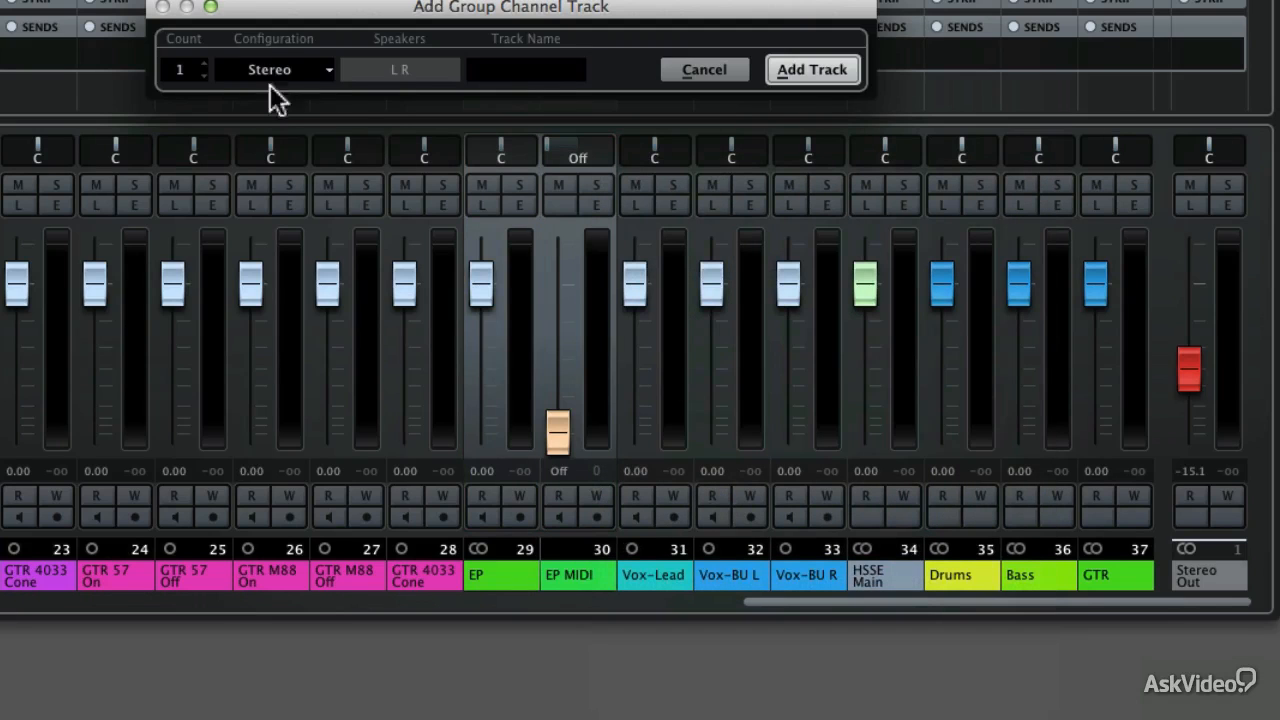
{"action": "left_click", "coordinate": [543, 70]}
{"action": "type", "text": "Keys"}
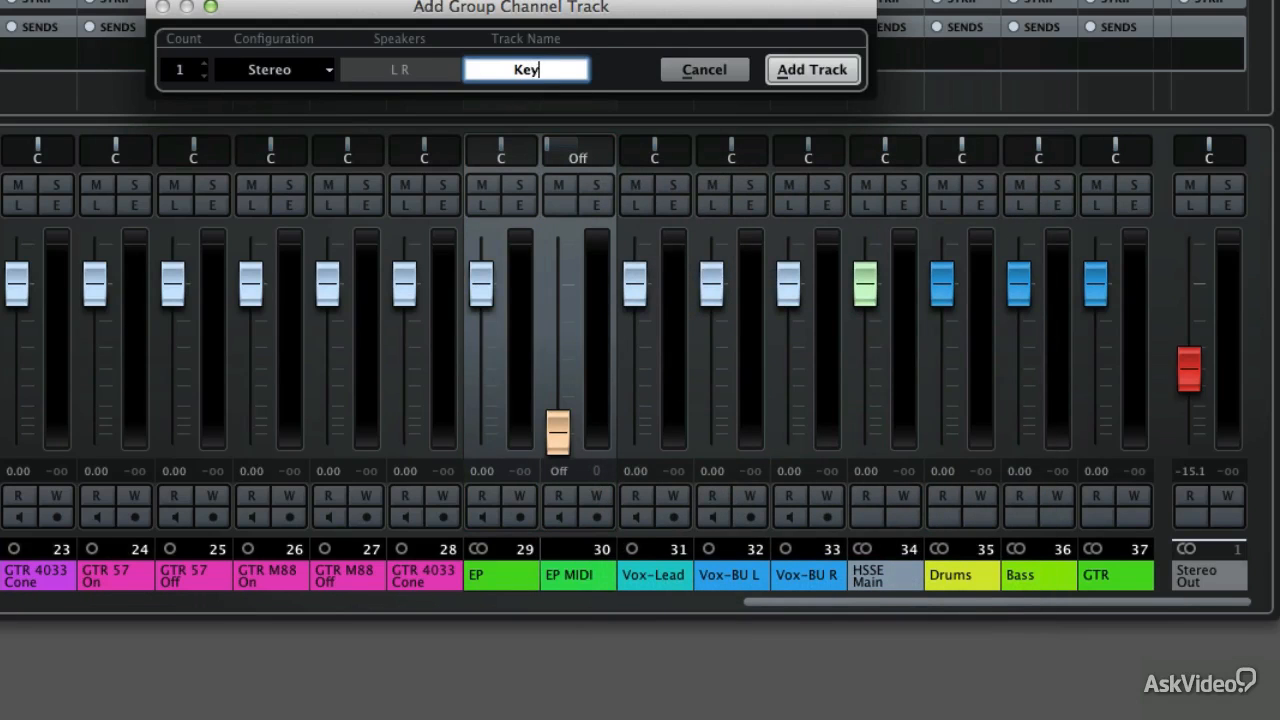
{"action": "key", "text": "Return"}
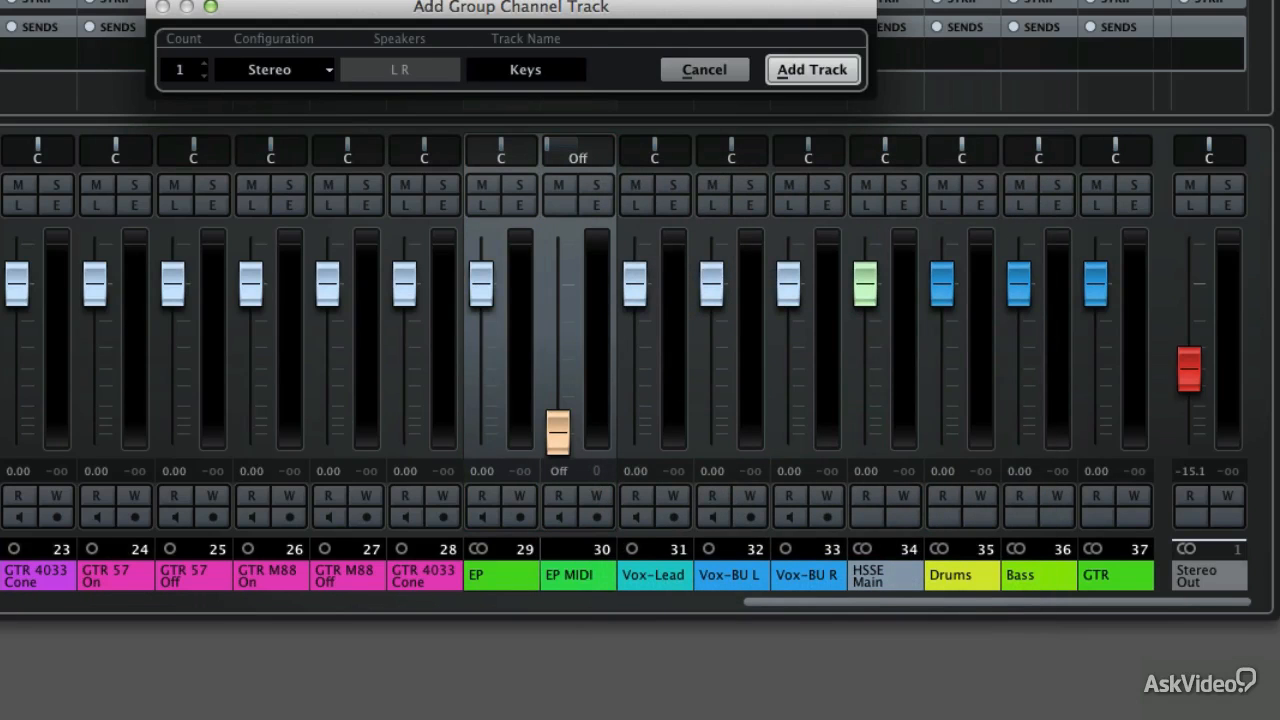
{"action": "left_click", "coordinate": [794, 72]}
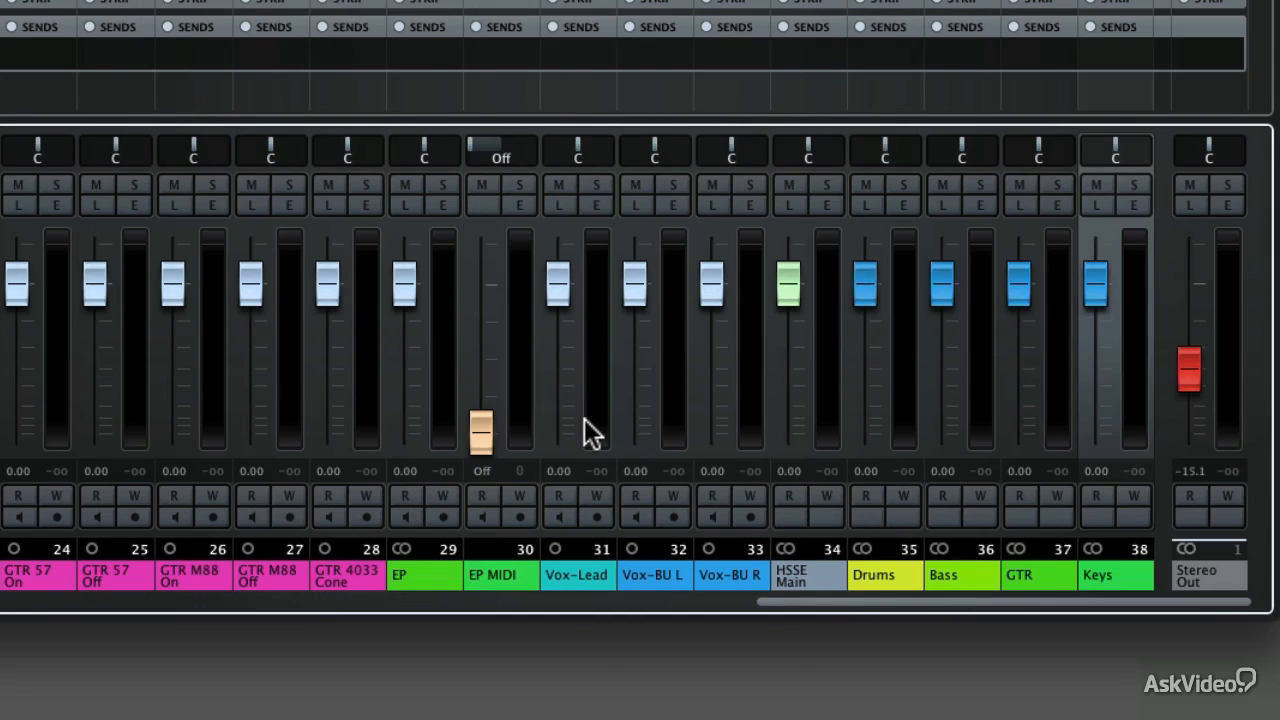
Select the Vox-Lead, Vox-BU L and Vox-BU R channels and add one stereo group channel named Vox to them
{"action": "left_click", "coordinate": [585, 421]}
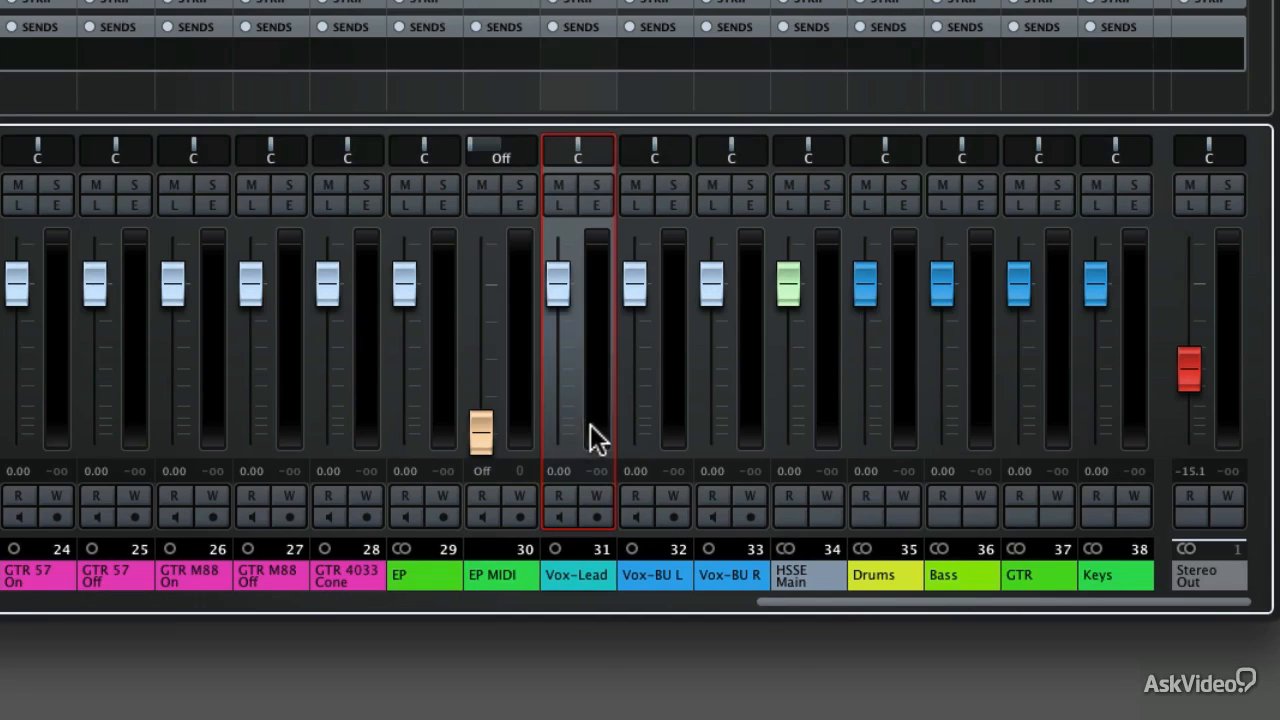
{"action": "left_click", "coordinate": [758, 425], "text": "shift"}
{"action": "right_click", "coordinate": [735, 421]}
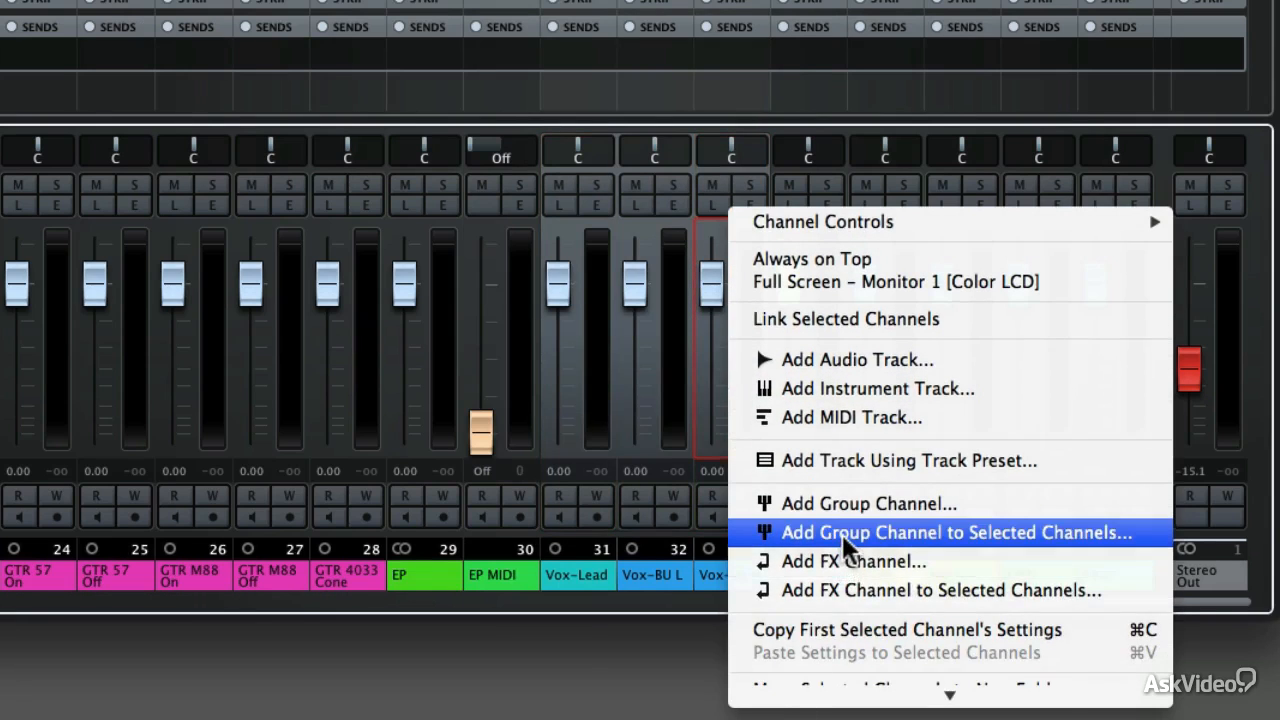
{"action": "left_click", "coordinate": [846, 531]}
{"action": "left_click", "coordinate": [563, 69]}
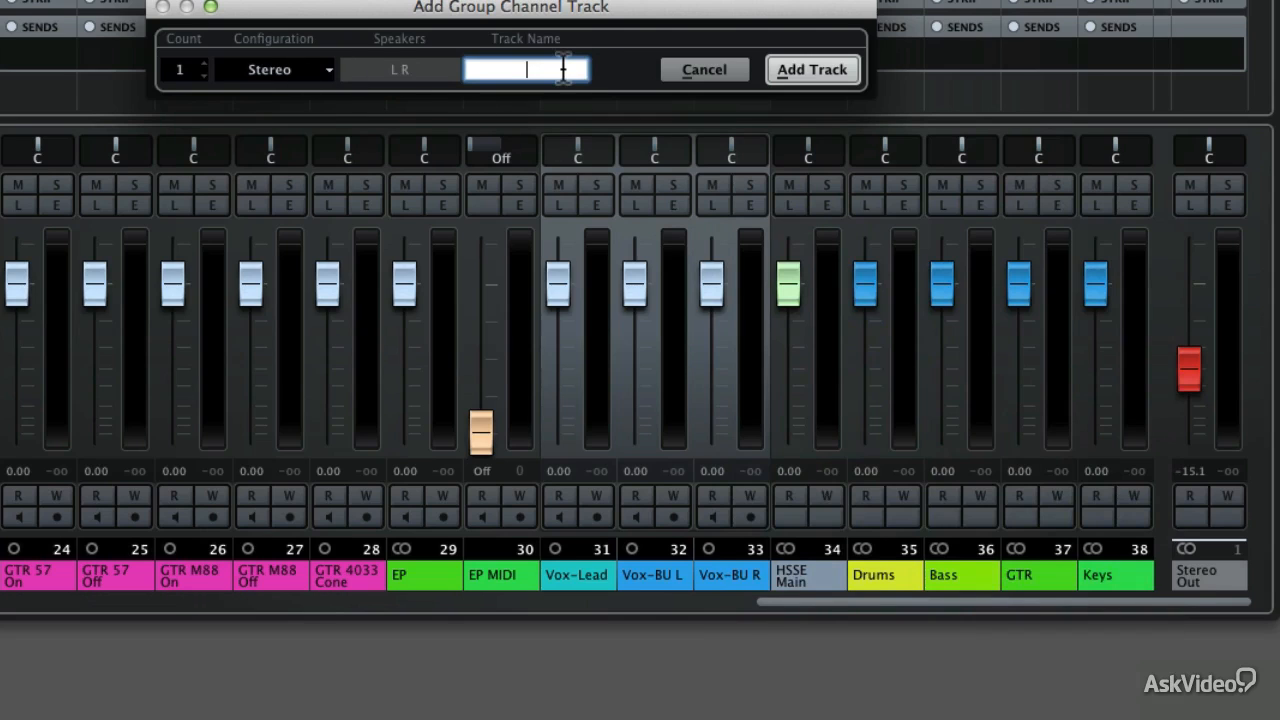
{"action": "type", "text": "Vox"}
{"action": "key", "text": "Return"}
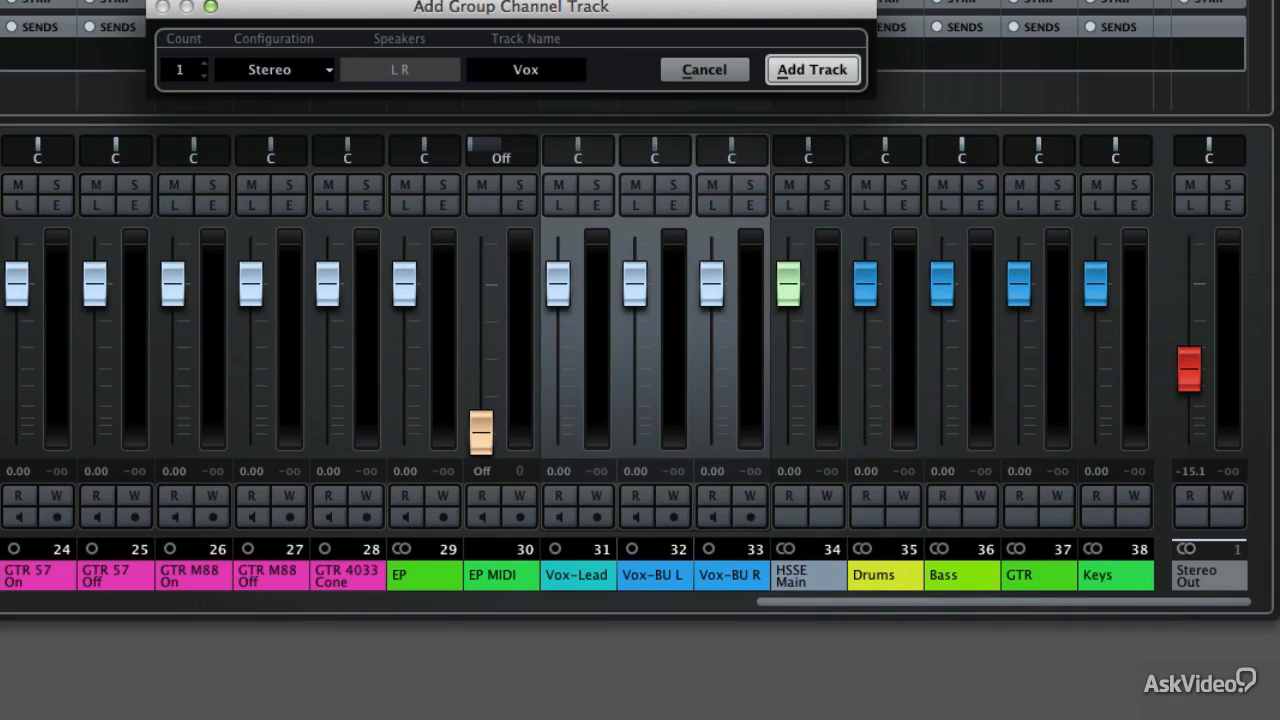
{"action": "left_click", "coordinate": [820, 72]}
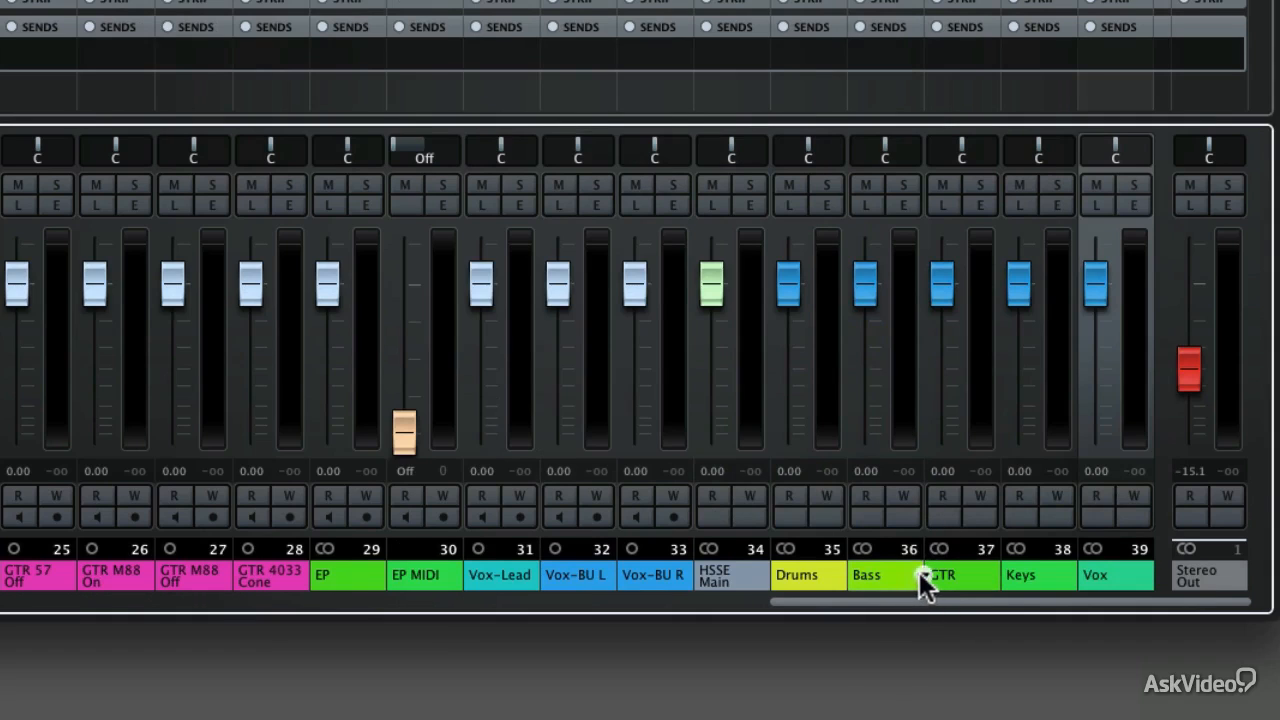
Color the Bass group channel red, the GTR group purple and the Vox group teal
{"action": "left_click", "coordinate": [920, 571]}
{"action": "left_click", "coordinate": [812, 520]}
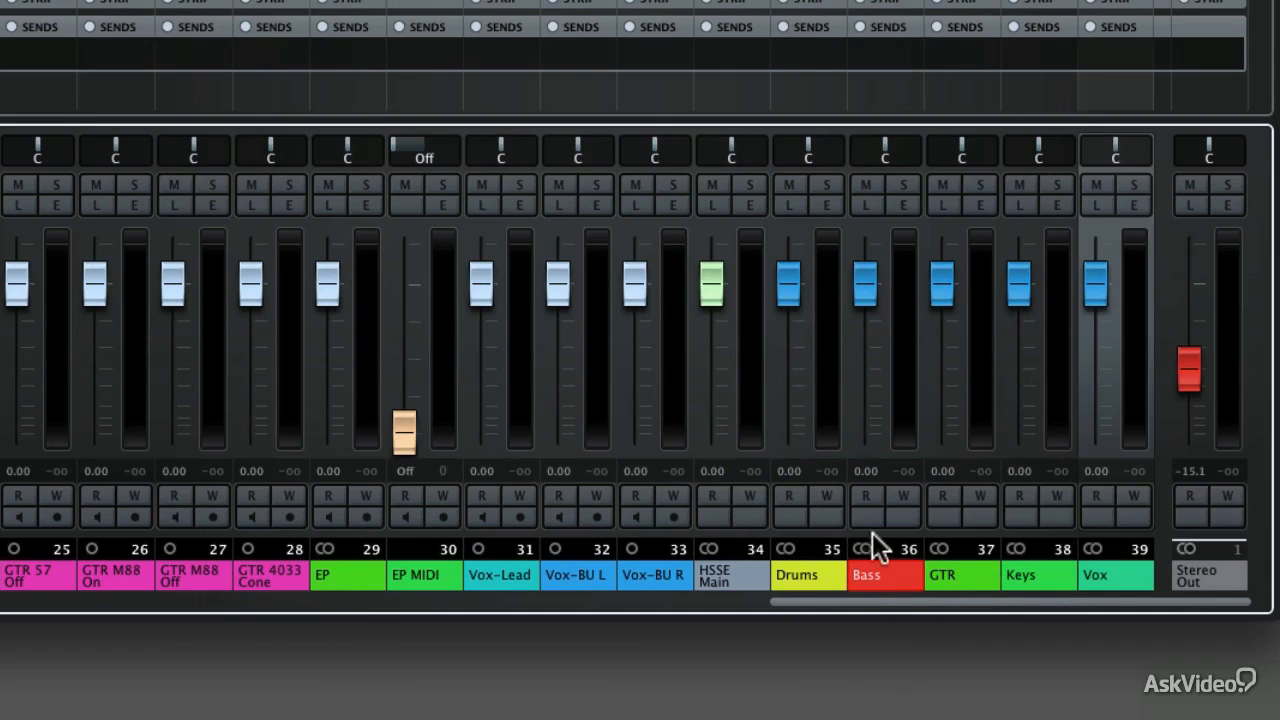
{"action": "left_click", "coordinate": [997, 566]}
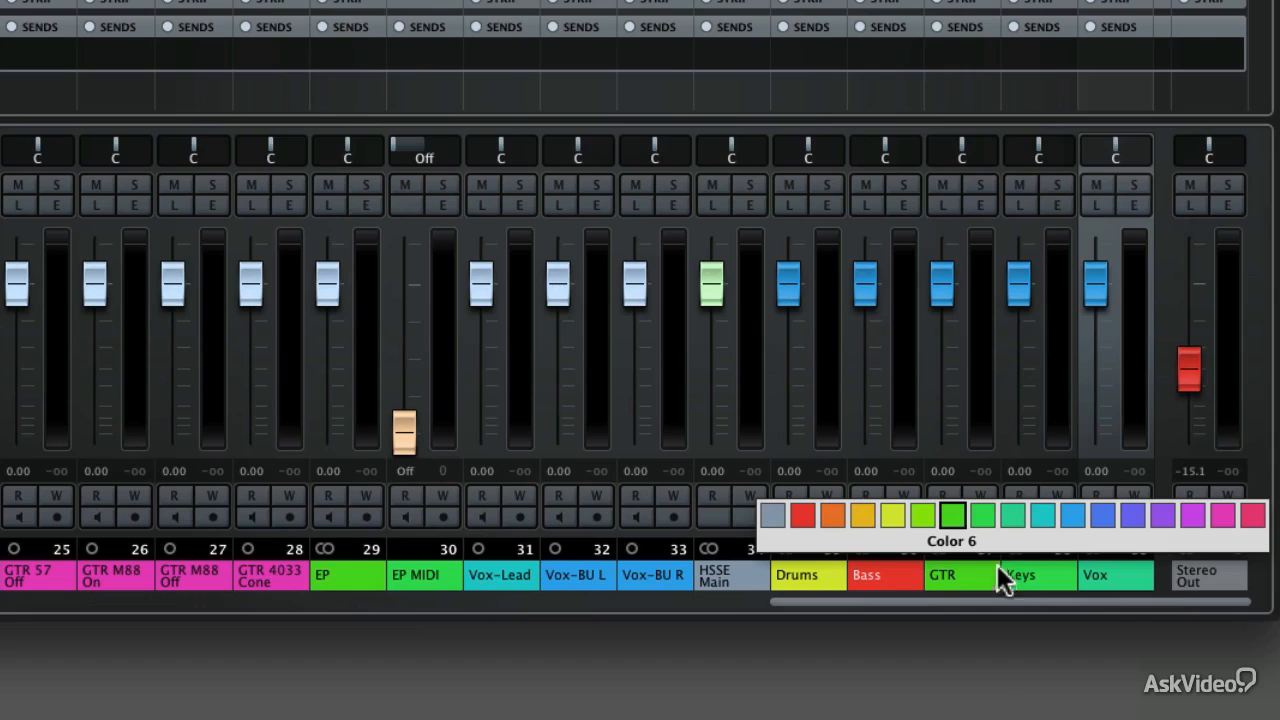
{"action": "left_click", "coordinate": [1147, 512]}
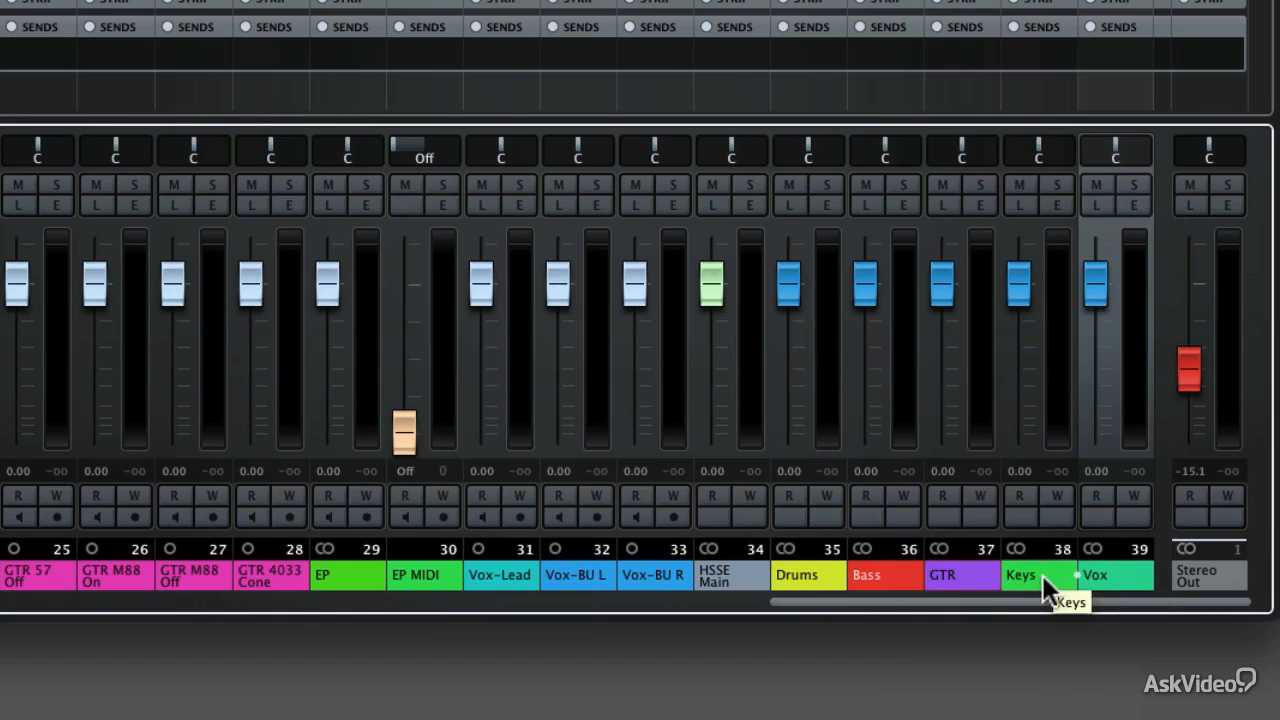
{"action": "left_click", "coordinate": [1152, 576]}
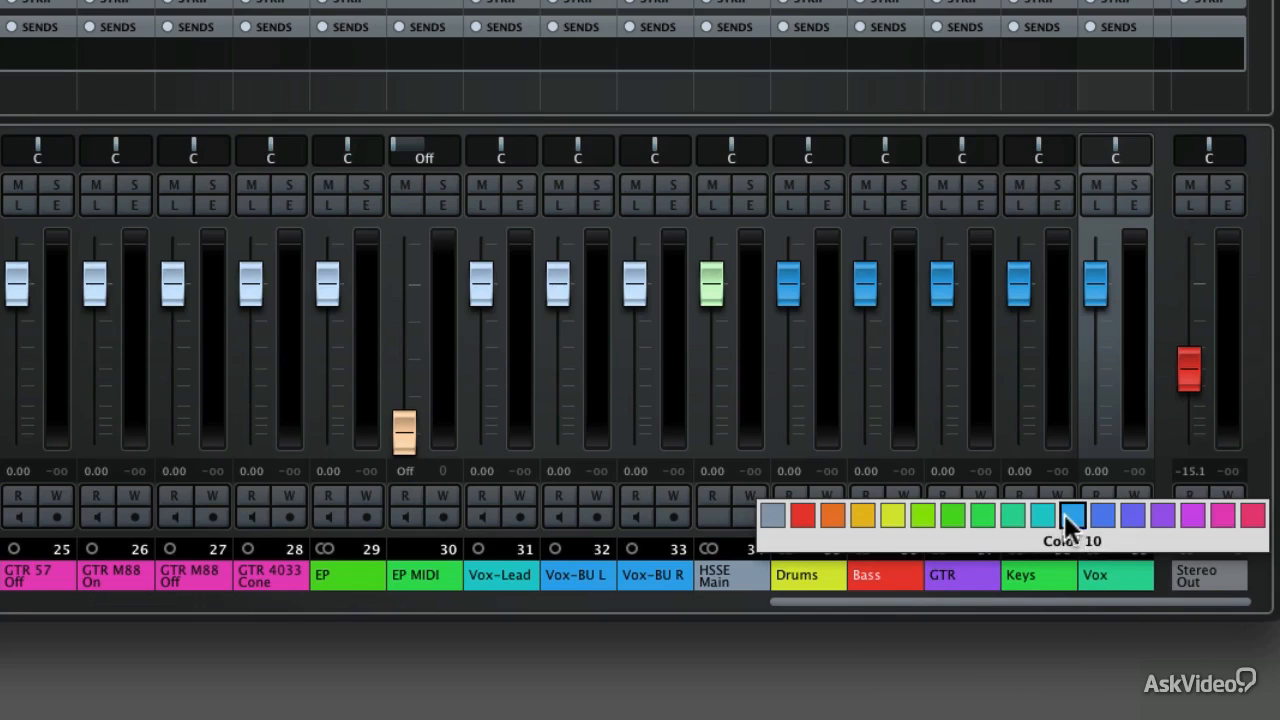
{"action": "left_click", "coordinate": [1045, 514]}
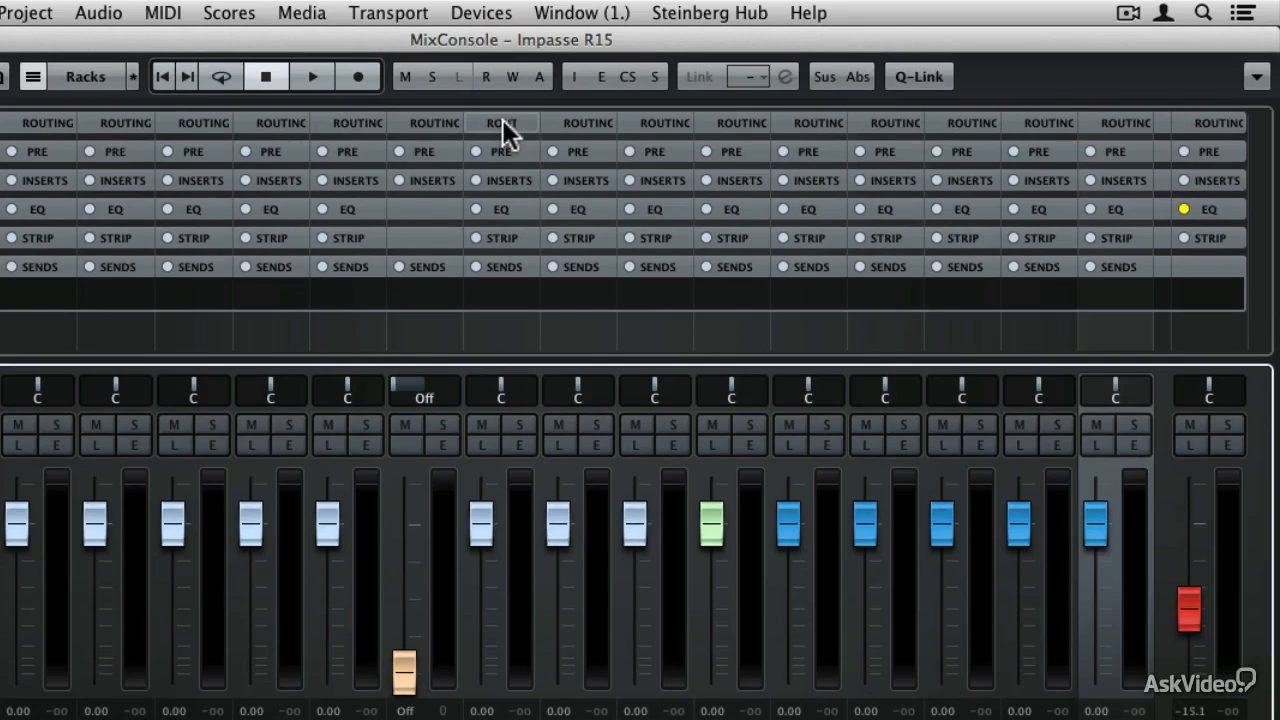
Expand the Routing rack and check the output bus assignments of the three vocal channels
{"action": "left_click", "coordinate": [502, 119]}
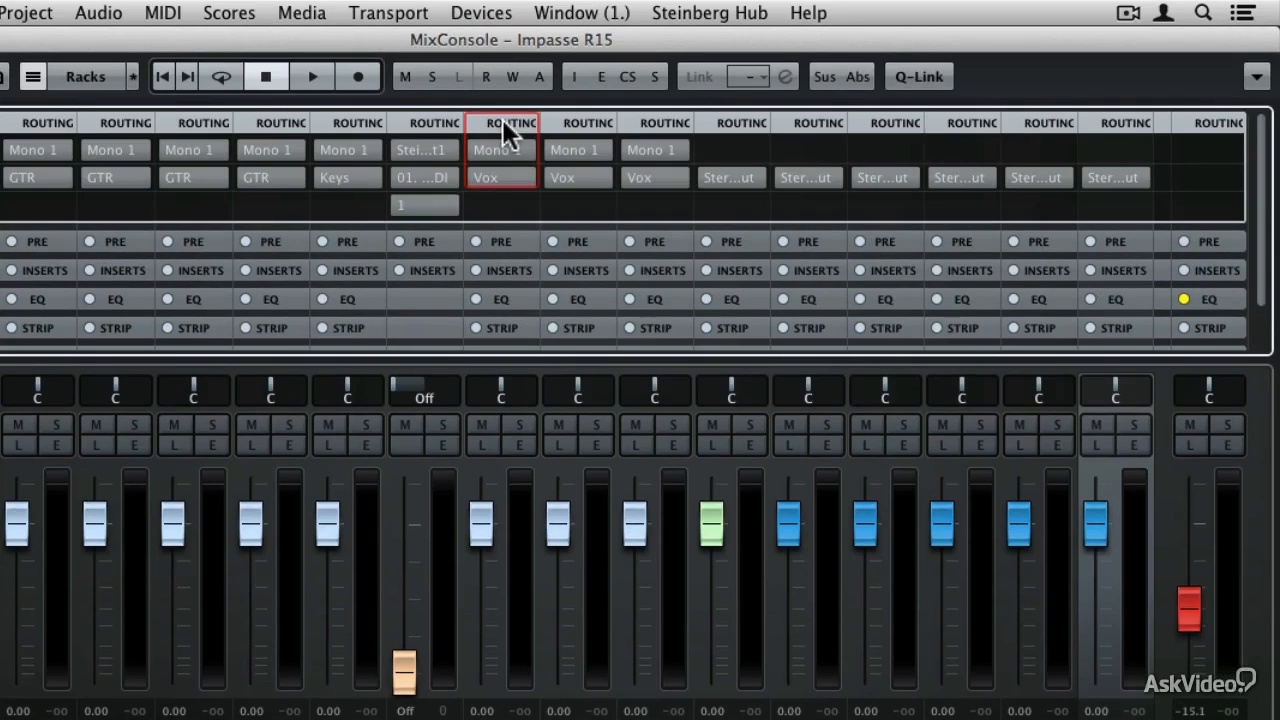
{"action": "left_click", "coordinate": [532, 178]}
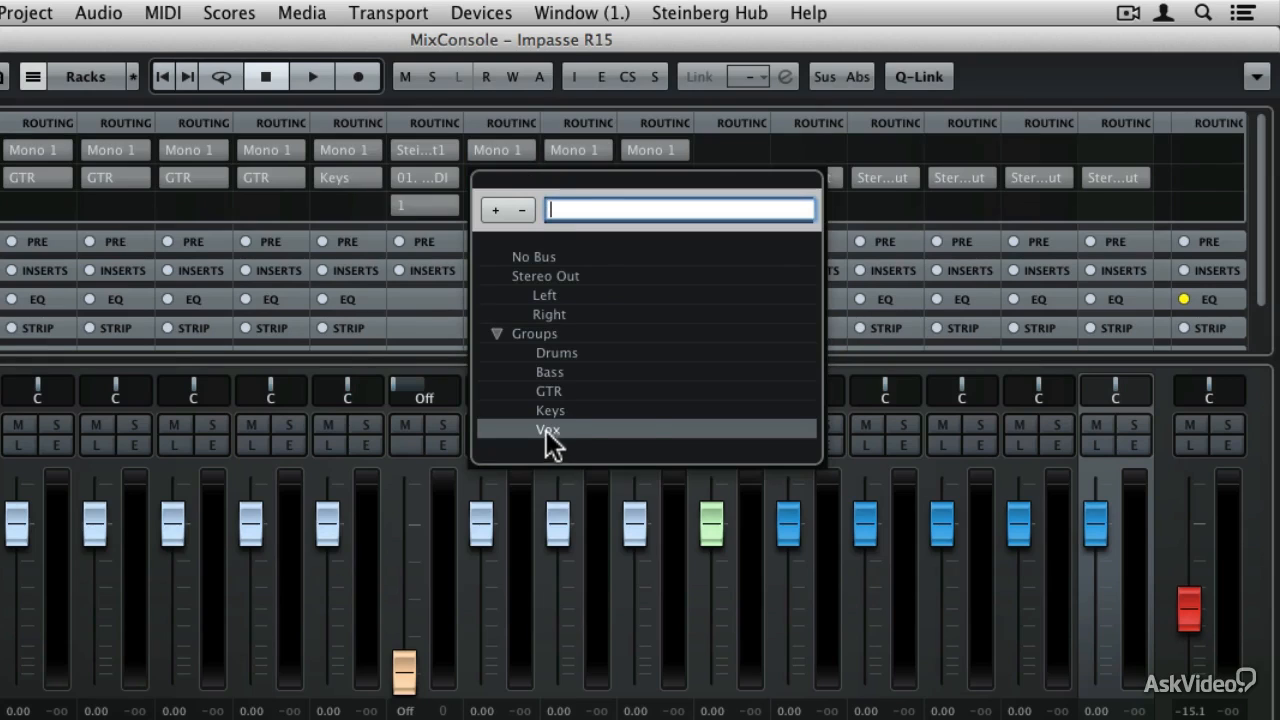
{"action": "left_click", "coordinate": [560, 39]}
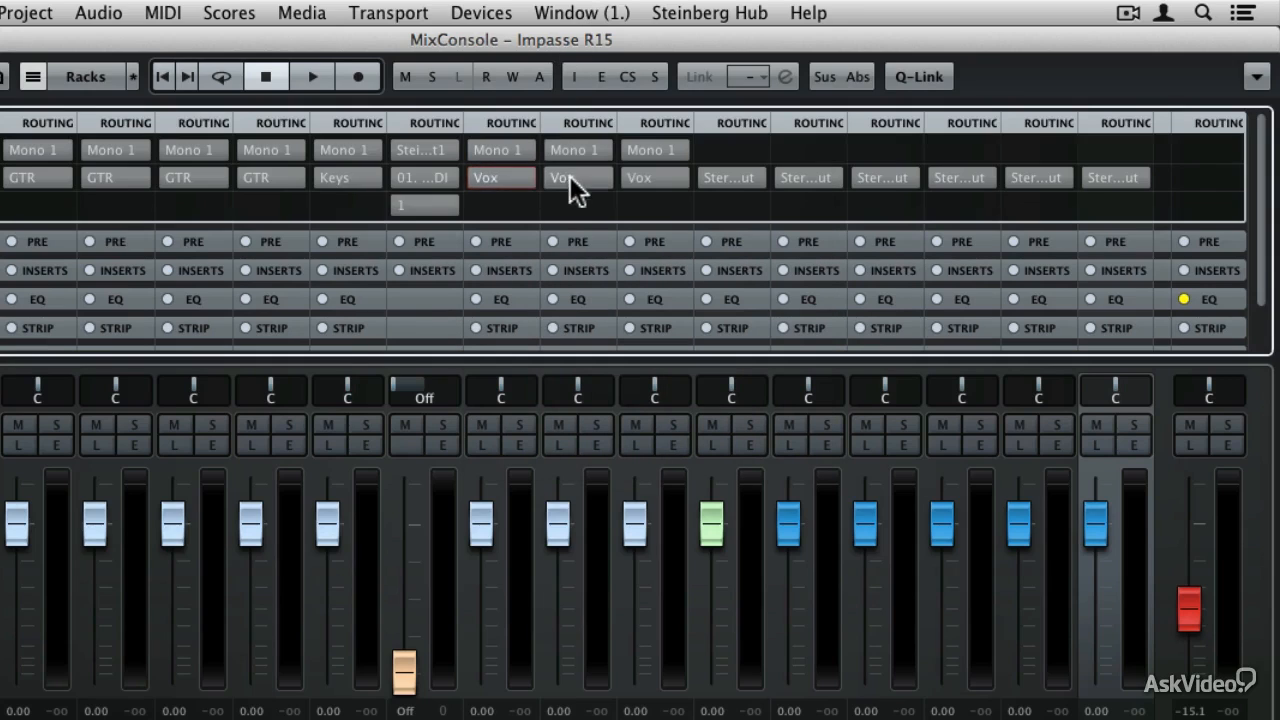
{"action": "left_click", "coordinate": [607, 177]}
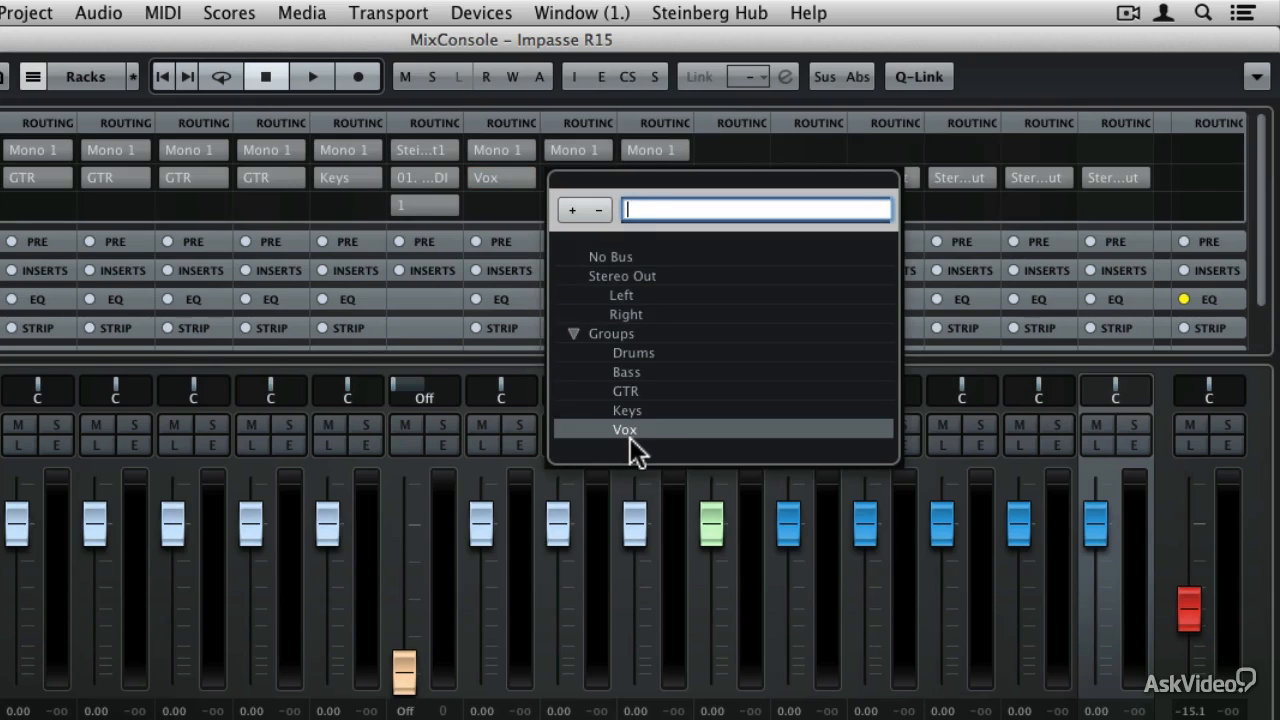
{"action": "left_click", "coordinate": [626, 101]}
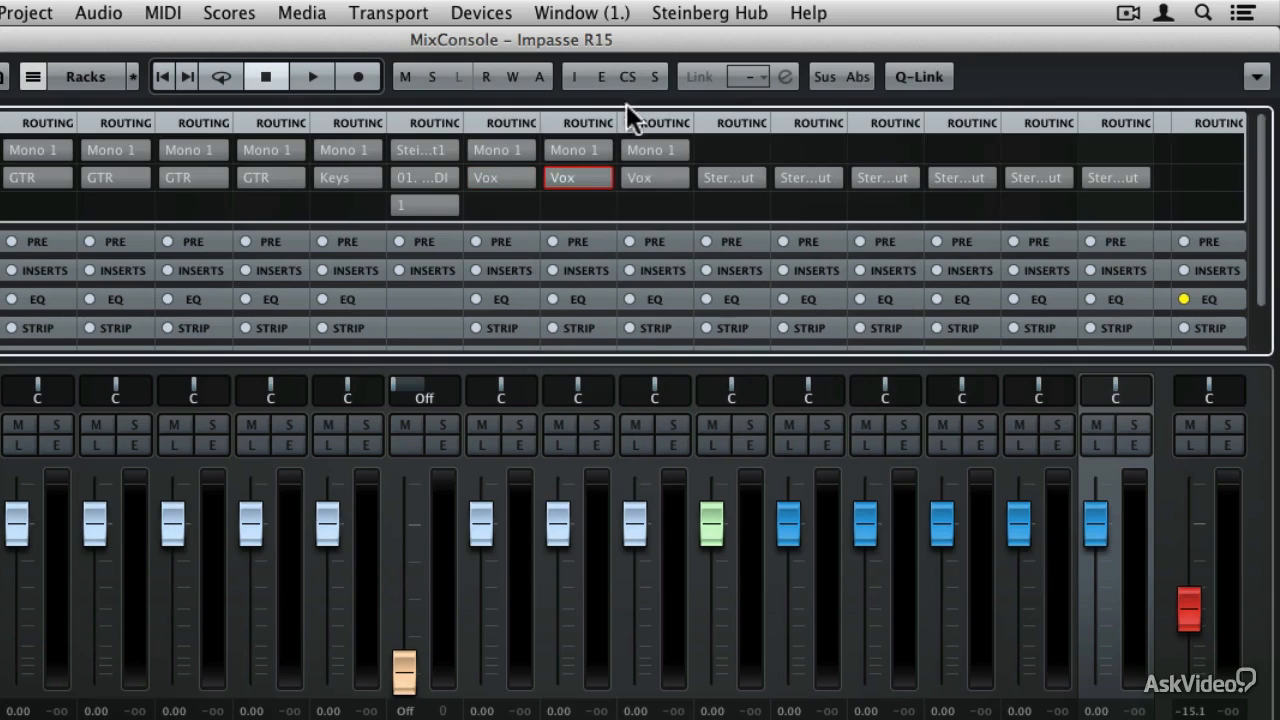
{"action": "left_click", "coordinate": [688, 178]}
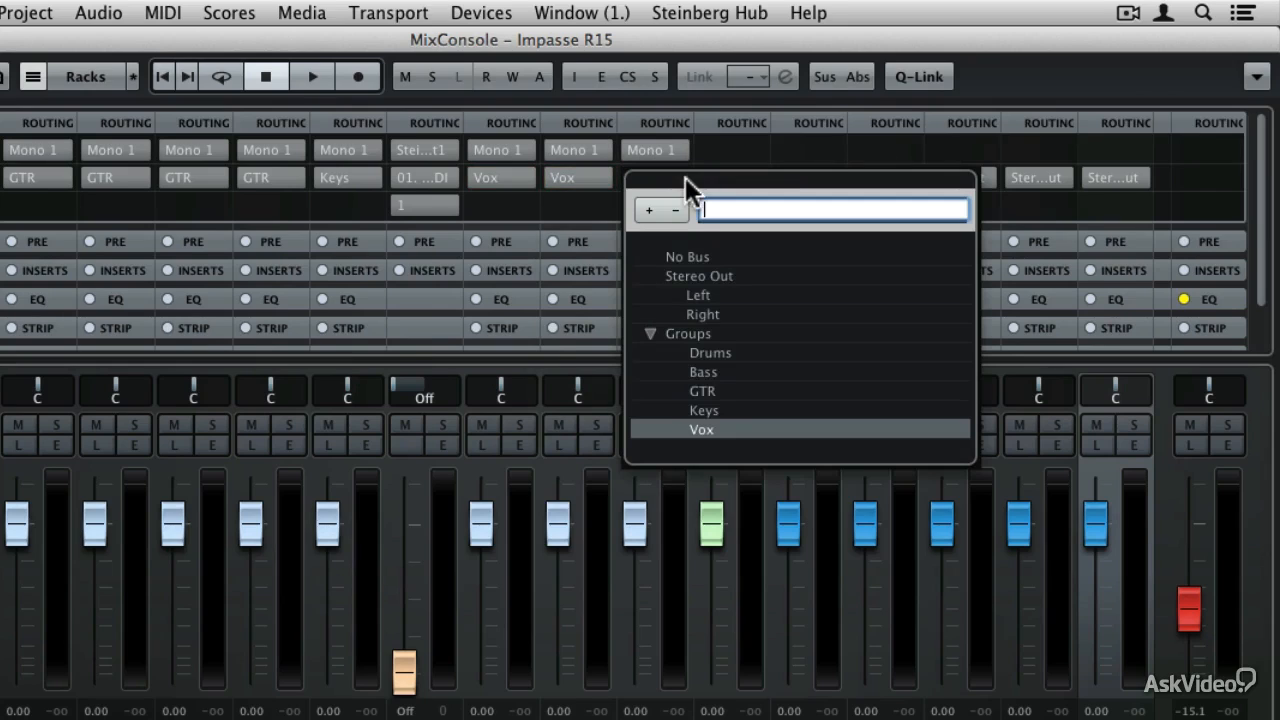